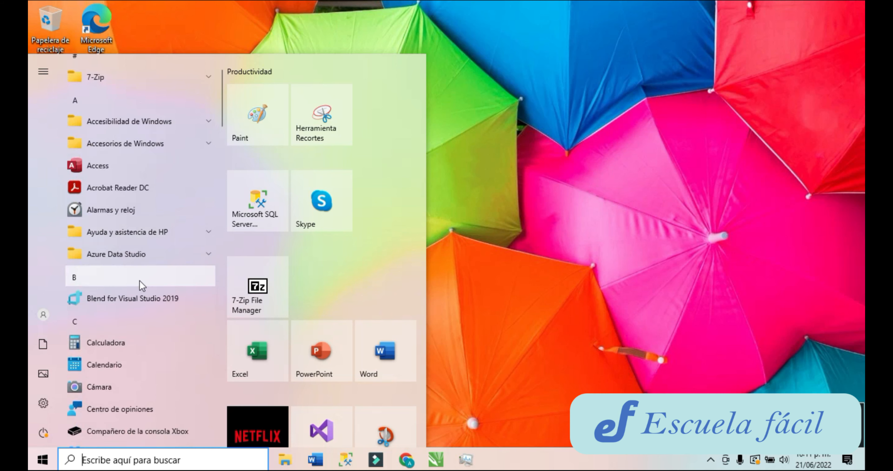
Search for Excel in Windows, launch it and create a blank workbook
scroll(138, 280, "down", 3)
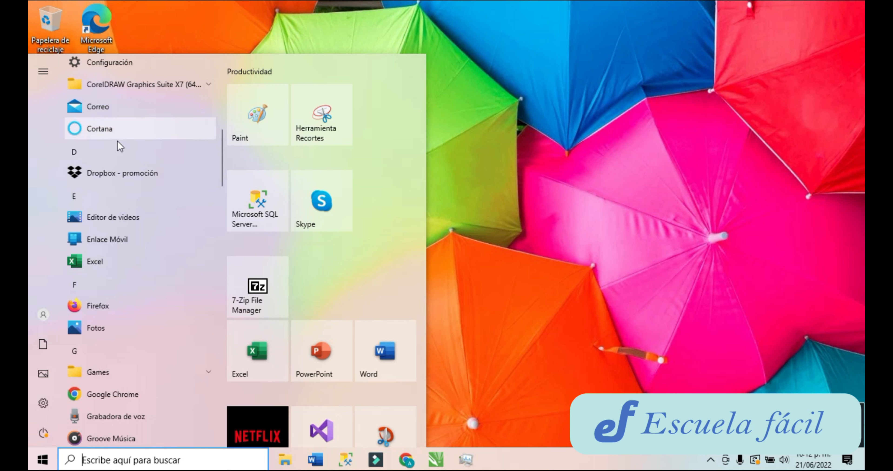
left_click(138, 463)
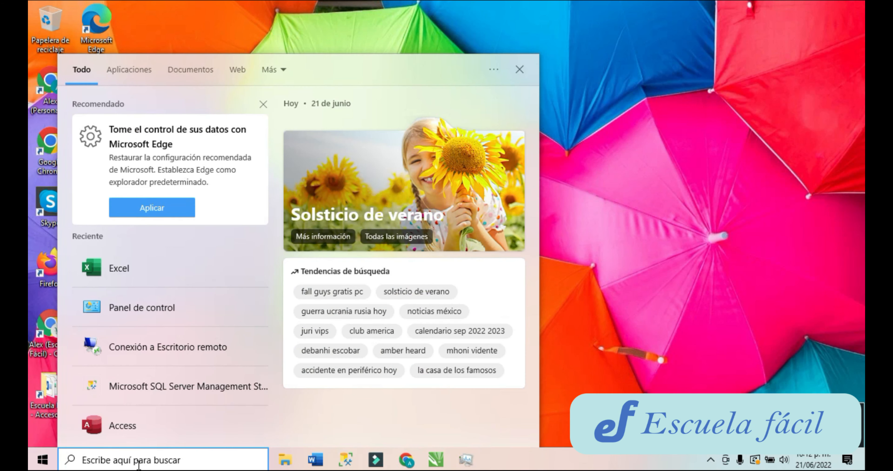
type("excel")
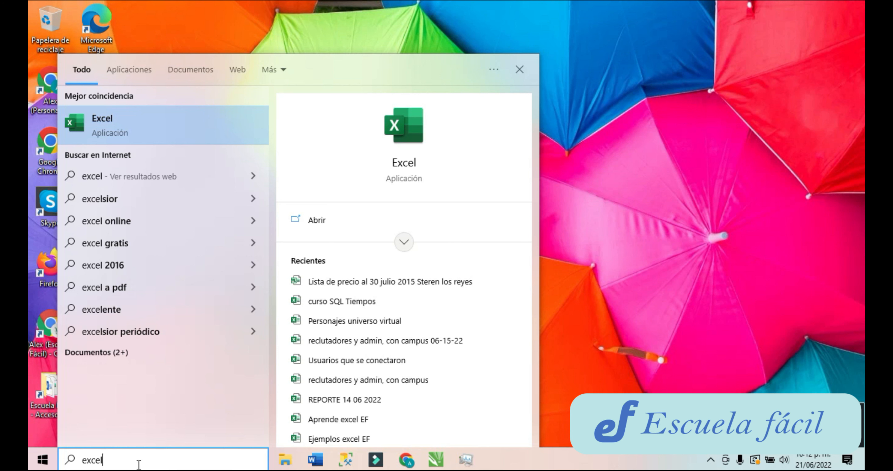
left_click(123, 122)
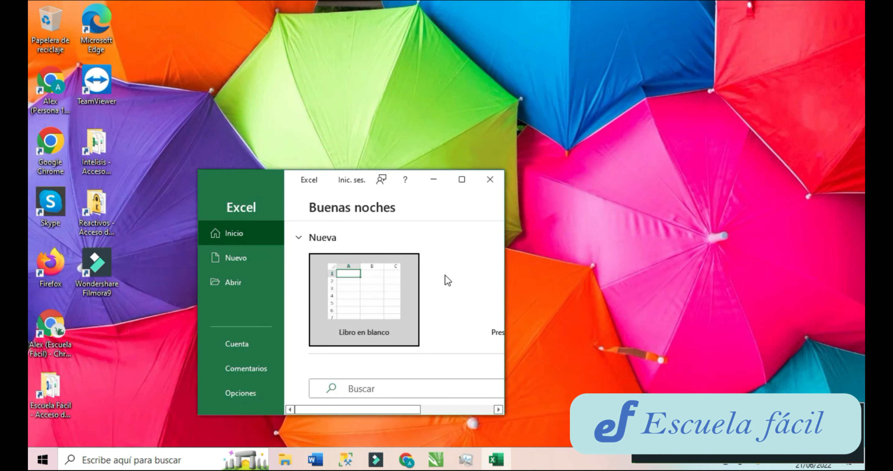
left_click(399, 263)
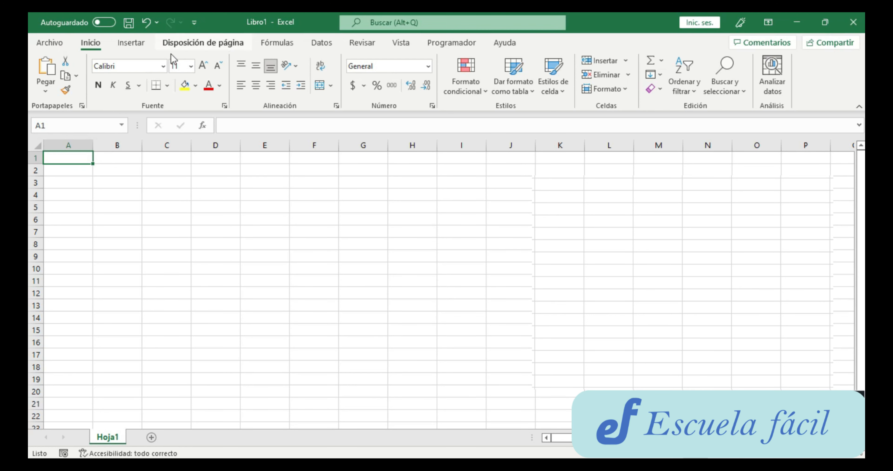
Look through the Insertar, Disposición de página, Fórmulas, Datos, Revisar, Vista and Programador commands, and return to the Inicio commands
left_click(131, 42)
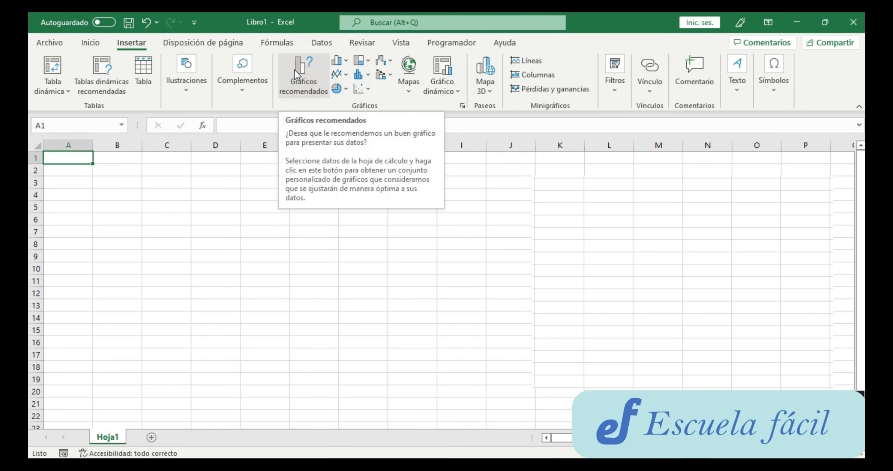
left_click(201, 43)
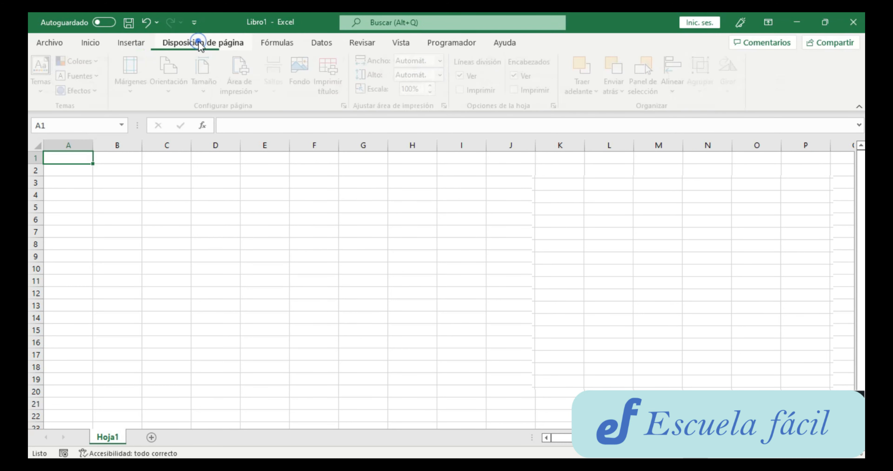
left_click(278, 42)
left_click(312, 41)
left_click(362, 42)
left_click(401, 43)
left_click(455, 44)
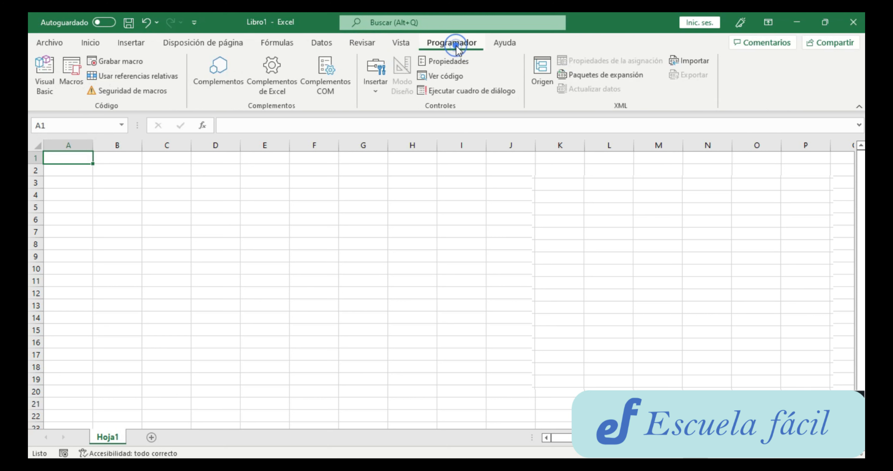
left_click(131, 44)
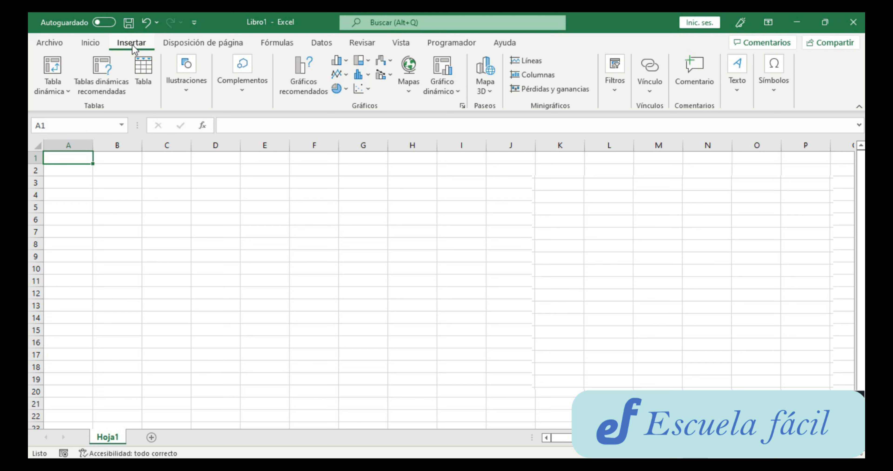
left_click(90, 42)
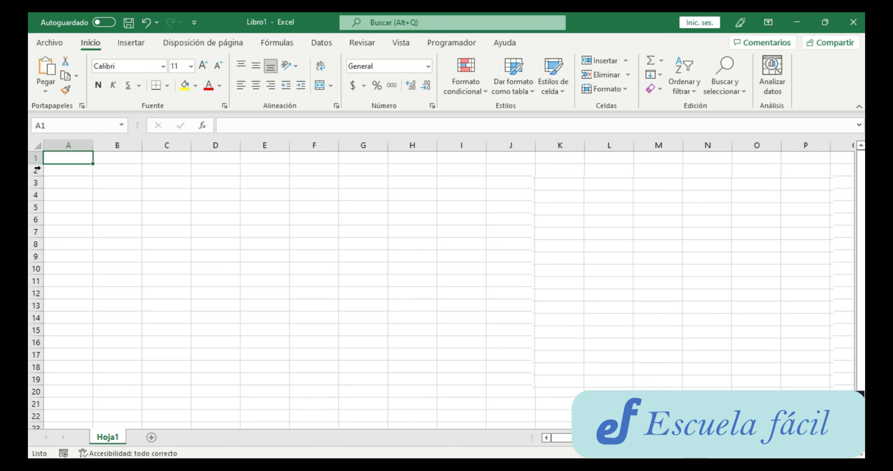
left_click(311, 184)
left_click(254, 231)
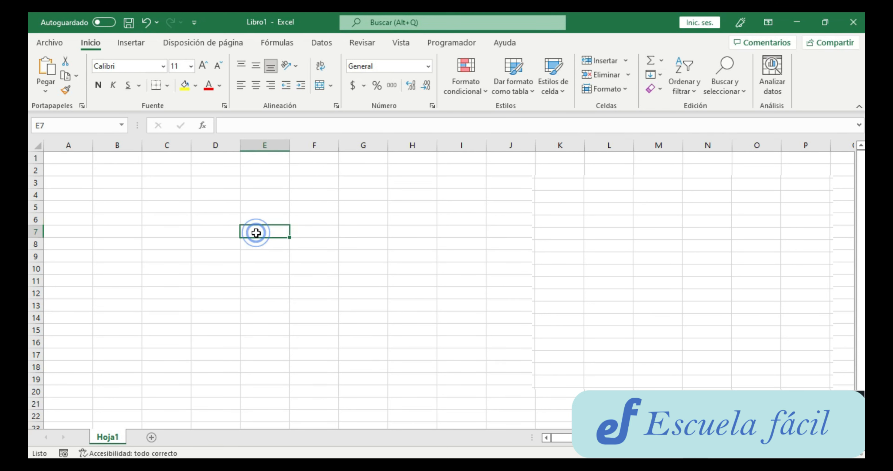
left_click(423, 268)
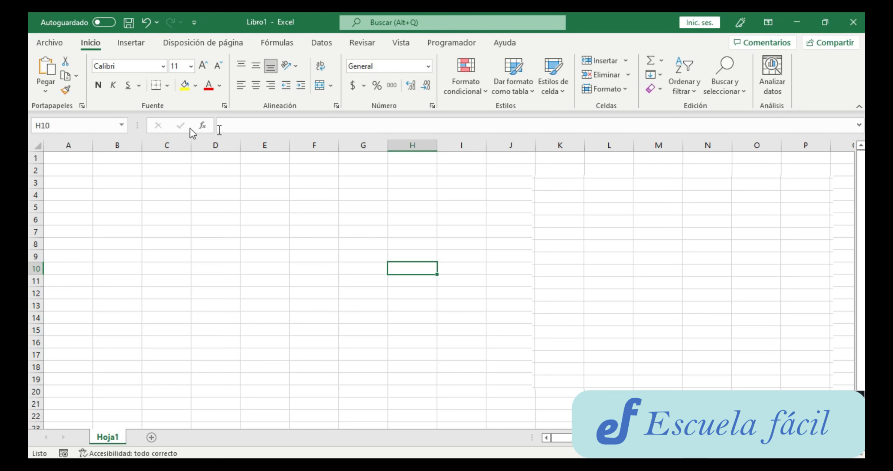
left_click(232, 128)
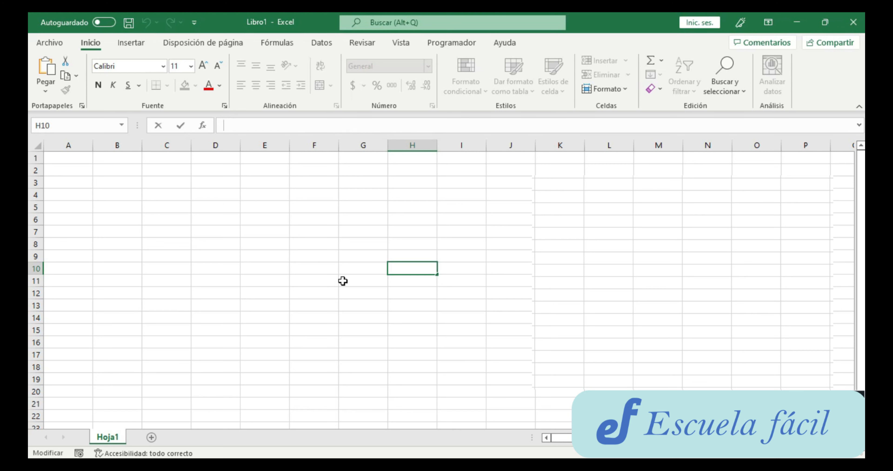
Enter the heading "Prueba" in cell E3 and check its content in the formula bar
left_click(259, 181)
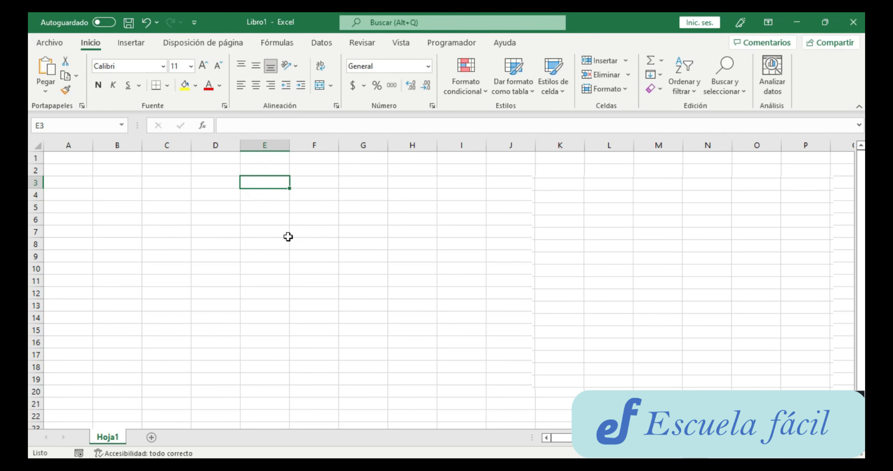
type("P")
key("BackSpace")
type("Prueba")
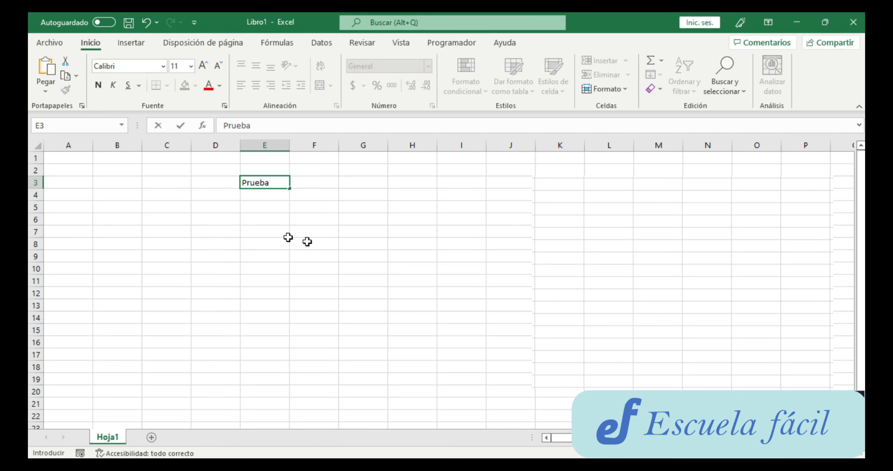
key("Return")
left_click(278, 183)
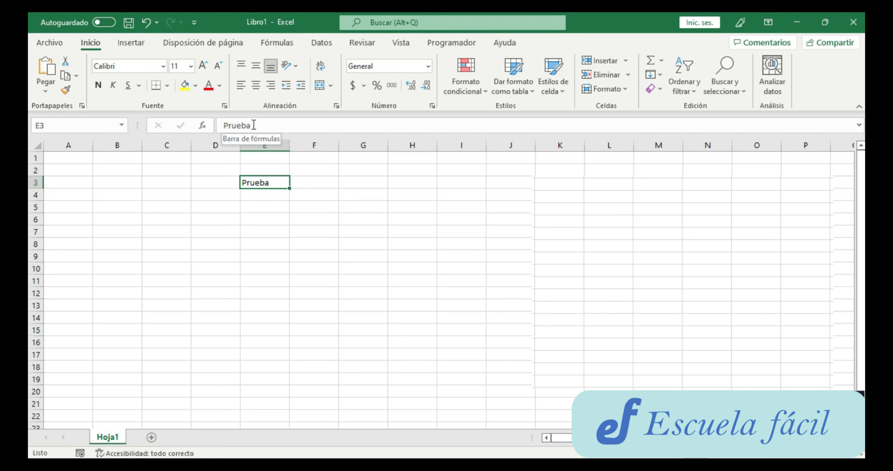
left_click(261, 194)
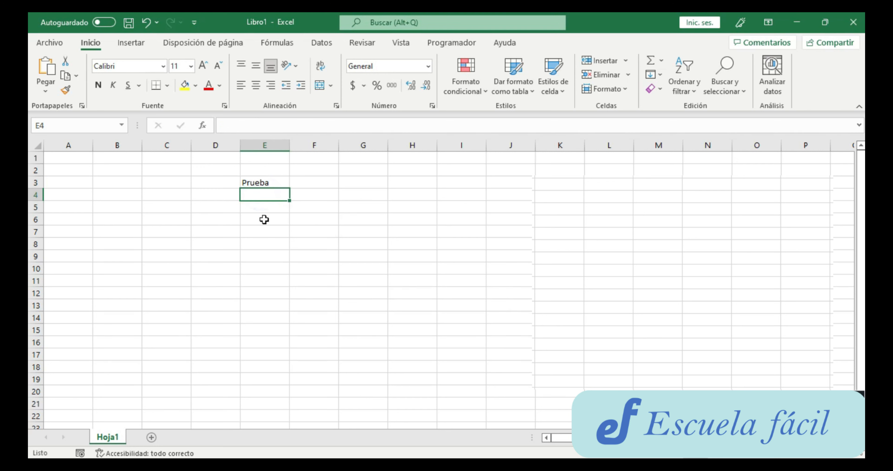
left_click(263, 218)
left_click(307, 235)
key("Up")
key("Up")
key("Up")
key("Up")
key("Right")
key("Right")
key("Right")
key("Down")
key("Down")
key("Down")
key("Down")
key("Down")
key("Down")
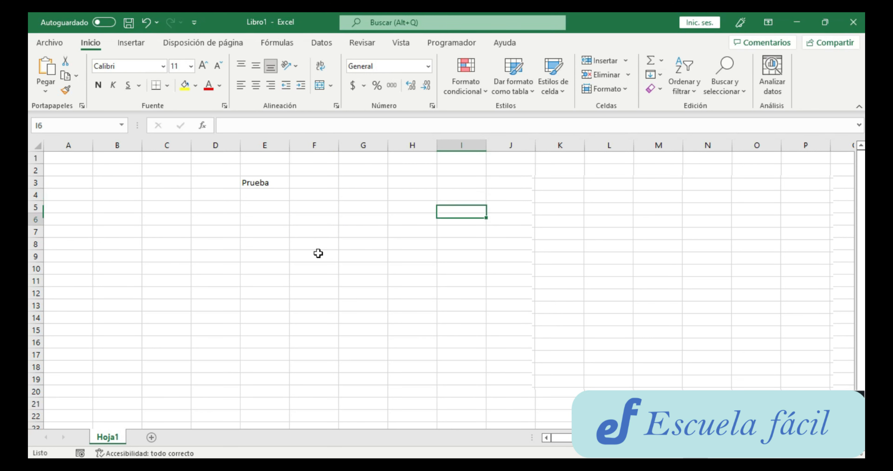
key("Left")
key("Left")
key("Up")
key("Up")
key("Up")
key("Up")
key("Up")
key("Up")
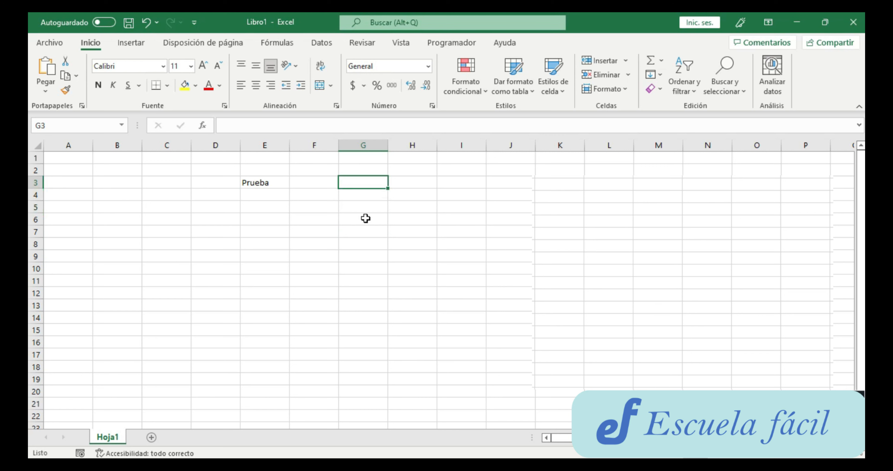
Enter the headings "Valores" in cell F3 and "cantidades" in cell G3 through the formula bar
left_click(326, 185)
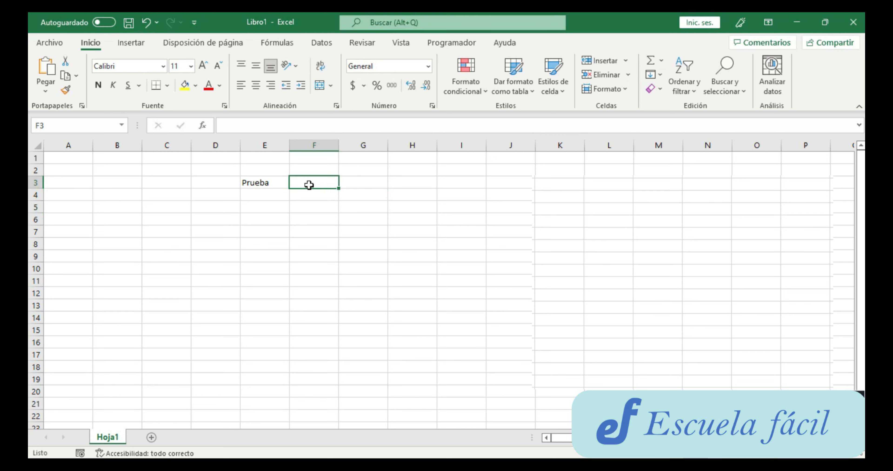
left_click(240, 127)
type("Valores")
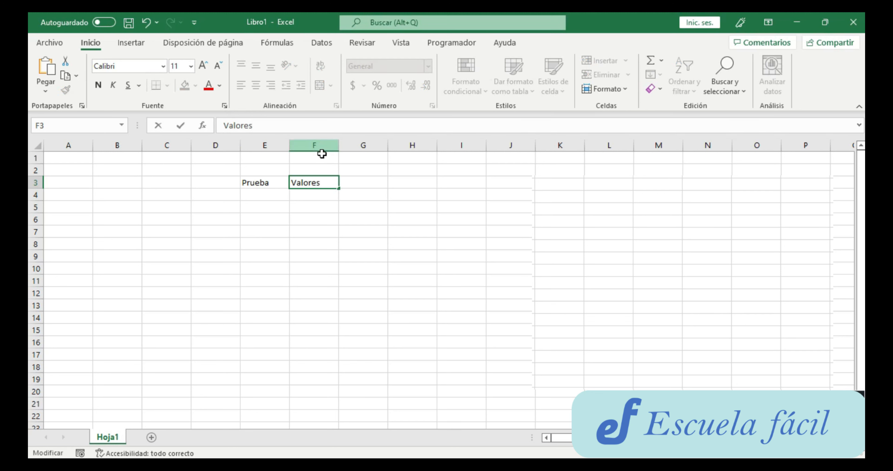
key("Return")
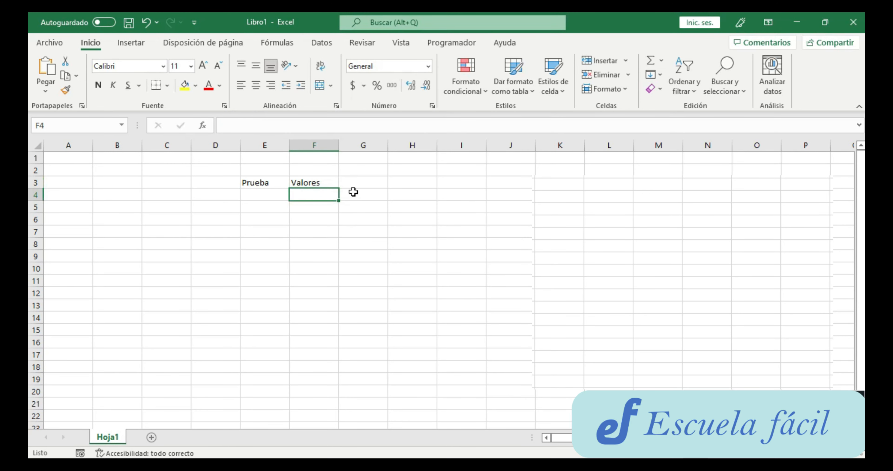
left_click(359, 183)
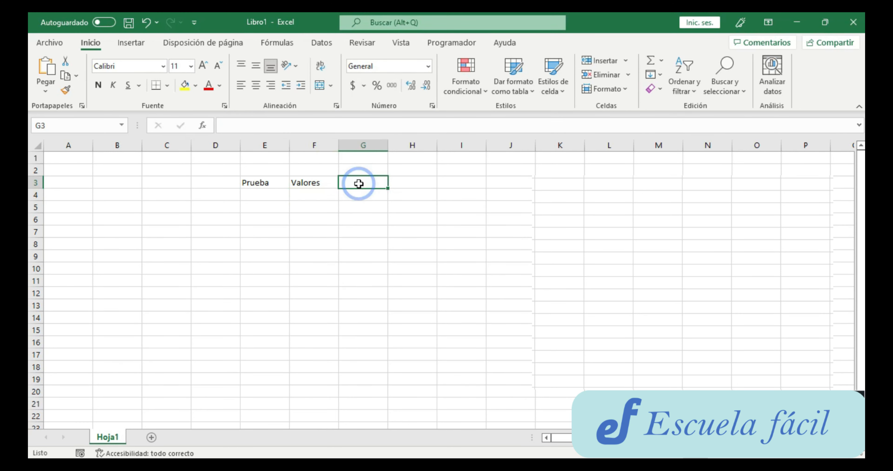
left_click(249, 131)
type("cantidades")
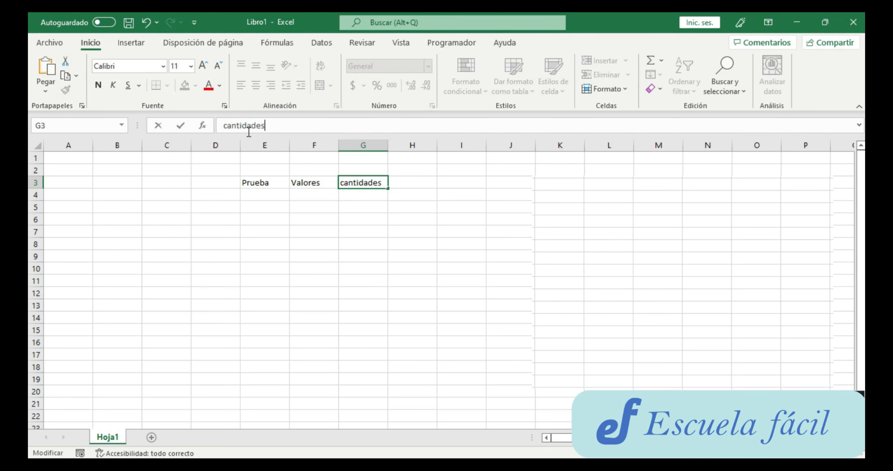
key("Return")
Enter the values 12, 23 and 96 in cells E4 to E6 under the Prueba heading
left_click(260, 196)
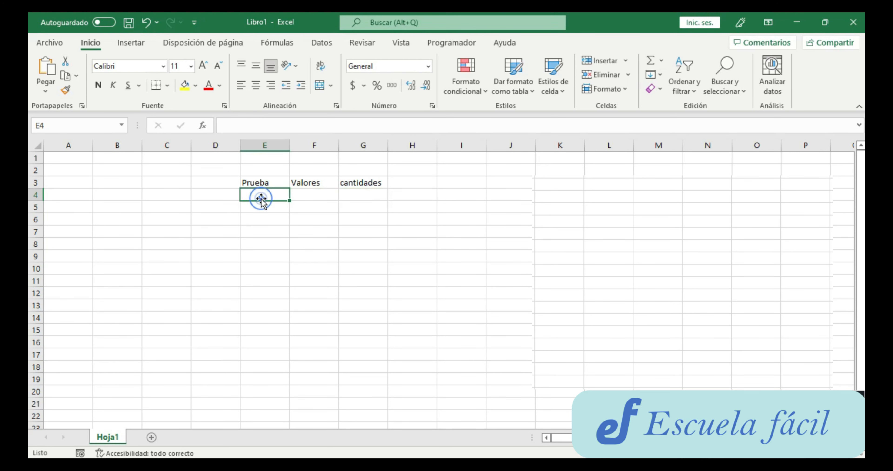
type("12")
key("Return")
type("23")
key("Return")
type("96")
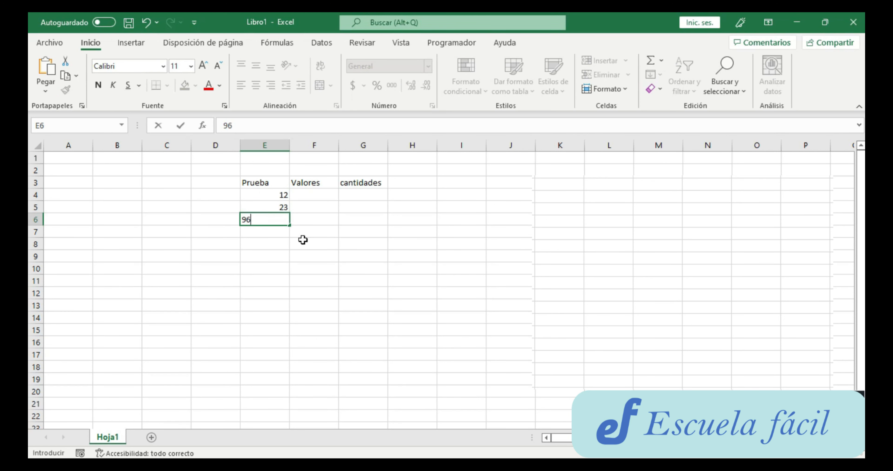
key("Return")
Add the first two Prueba values in cell E8 with the formula =E4+E5 and review the formula
left_click(270, 243)
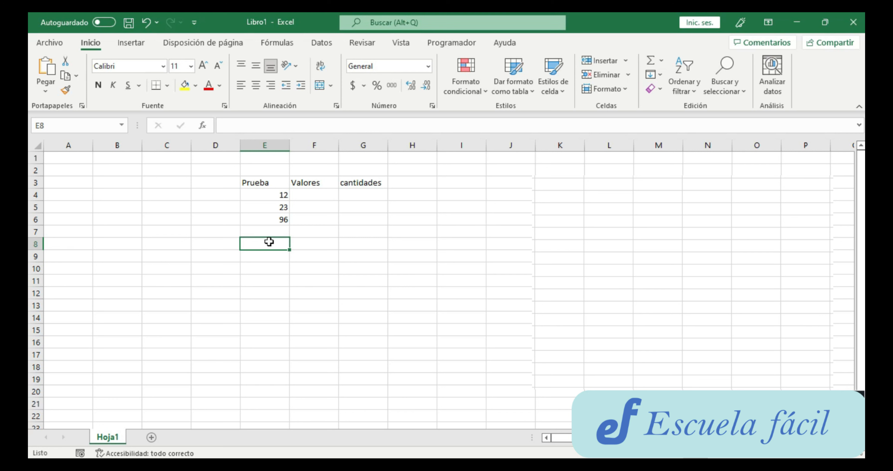
type("=")
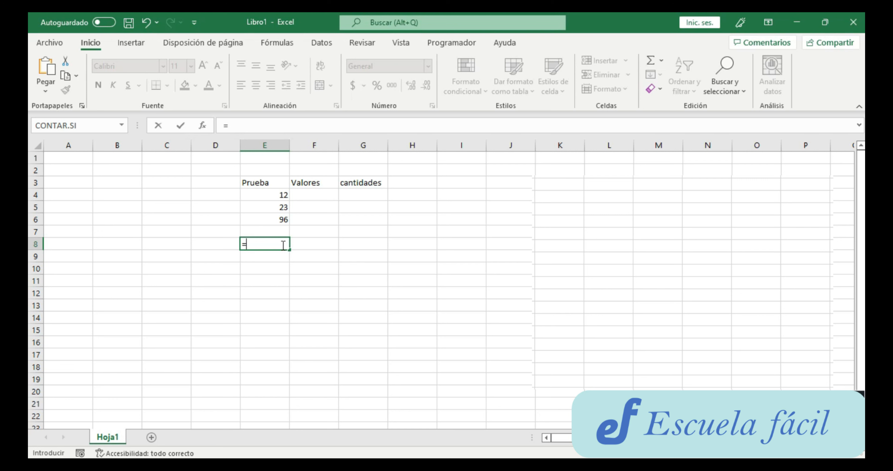
left_click(265, 196)
type("+")
left_click(258, 207)
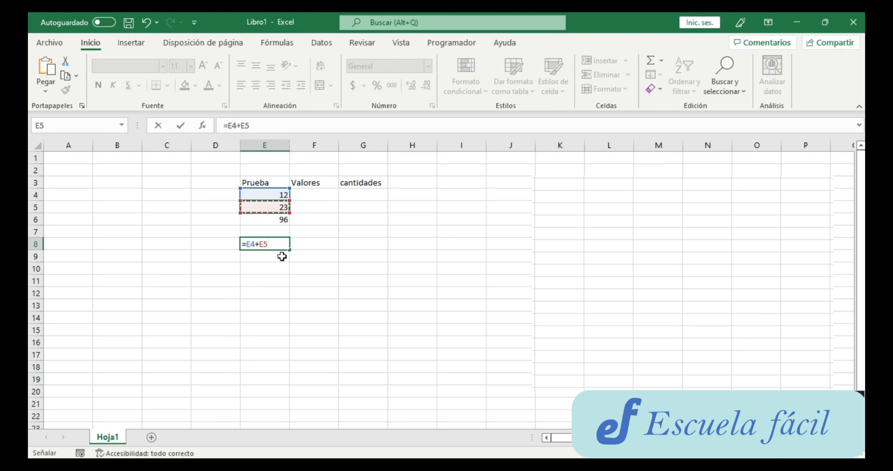
key("Return")
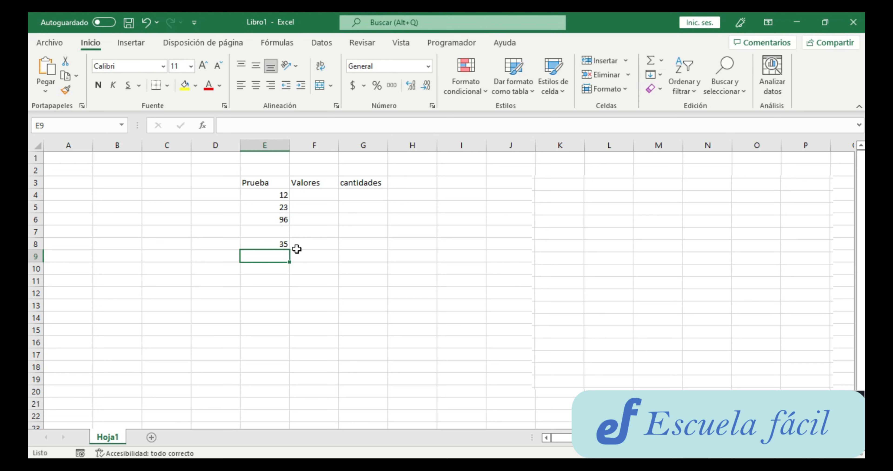
left_click(265, 243)
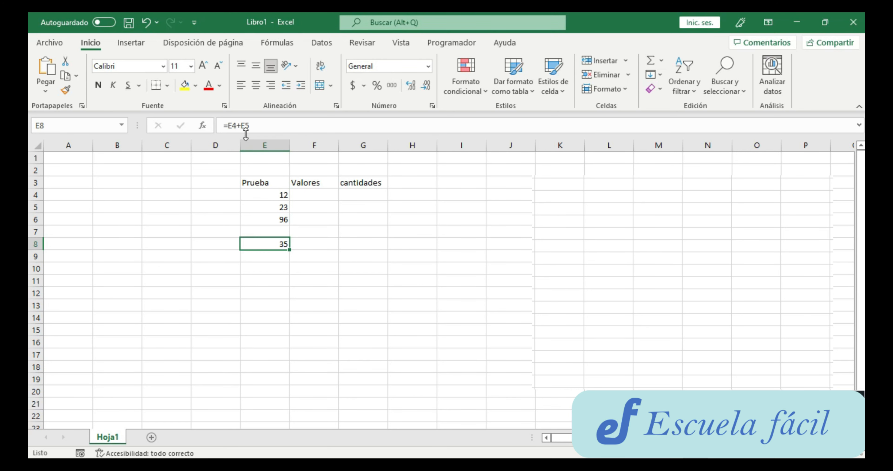
Return to cell A1 and survey the sheet's further rows and columns
key("ctrl+Home")
scroll(308, 211, "down", 2)
scroll(278, 277, "down", 2)
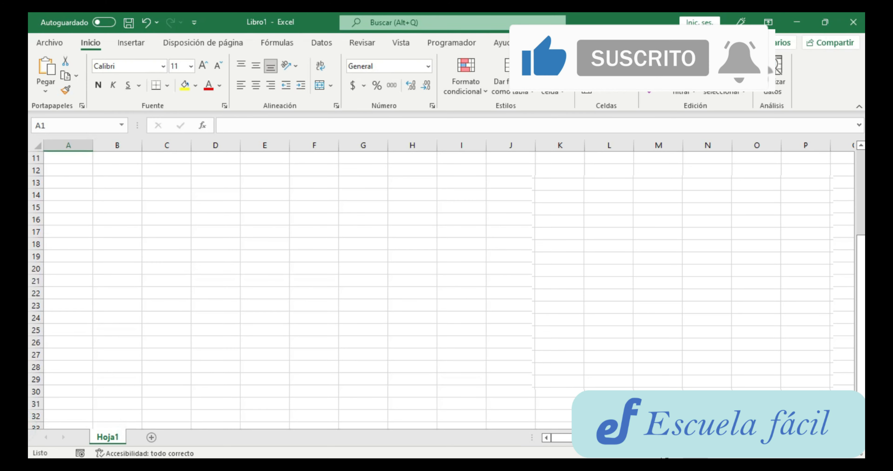
scroll(443, 277, "right", 1)
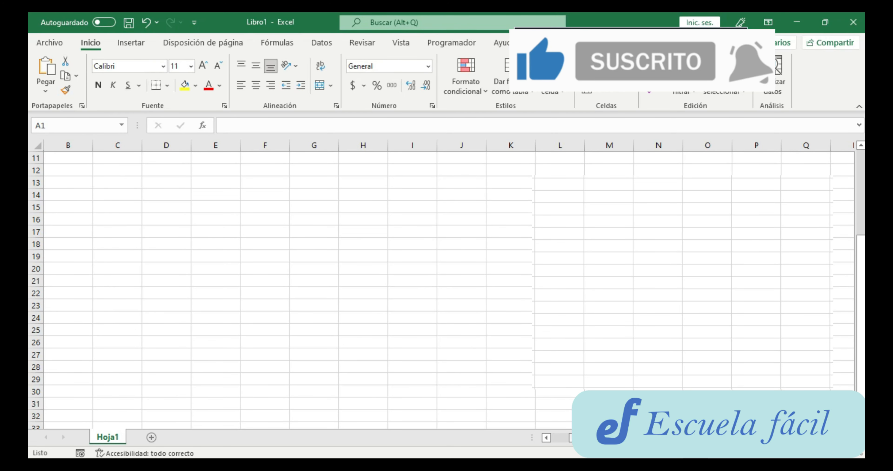
scroll(444, 277, "right", 8)
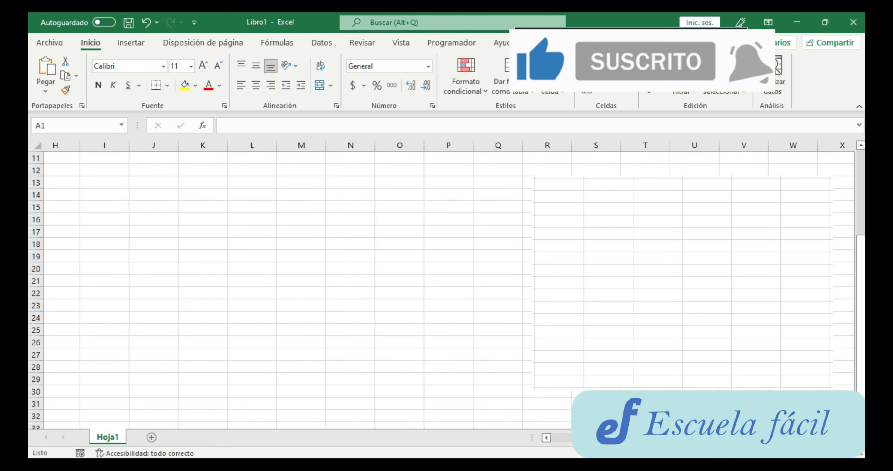
scroll(444, 277, "right", 1)
scroll(444, 278, "left", 10)
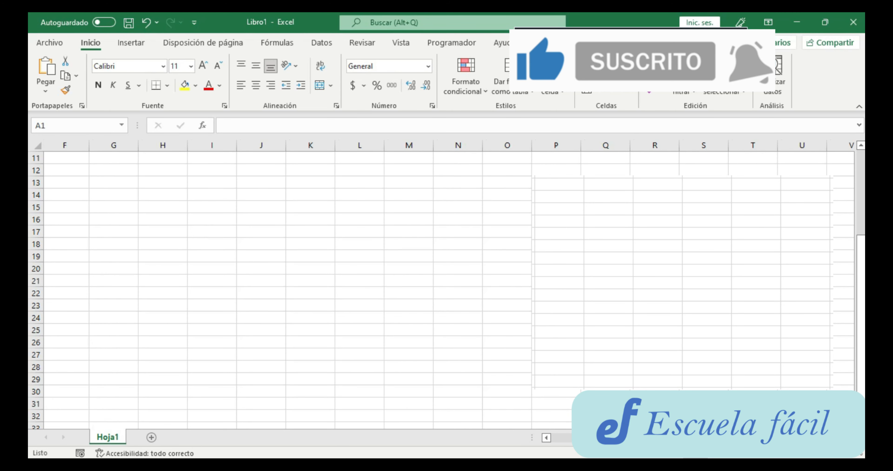
Select all the cells of the sheet at once and clear the selection by choosing cell B3
scroll(862, 353, "up", 3)
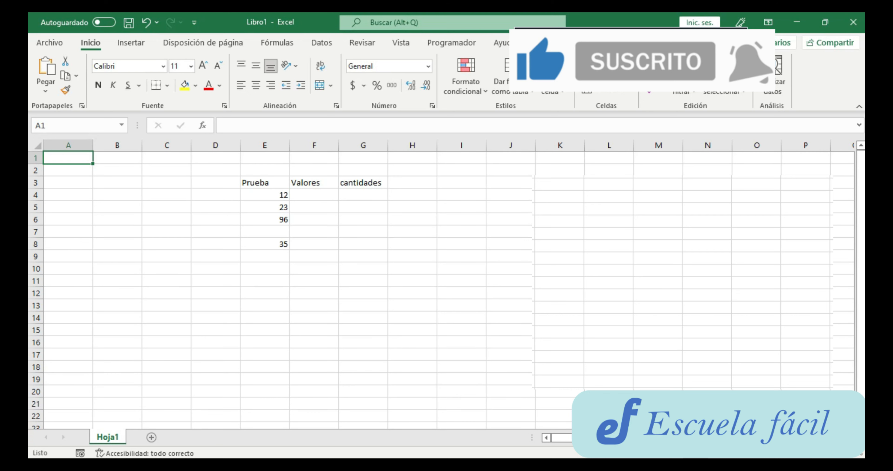
left_click(33, 146)
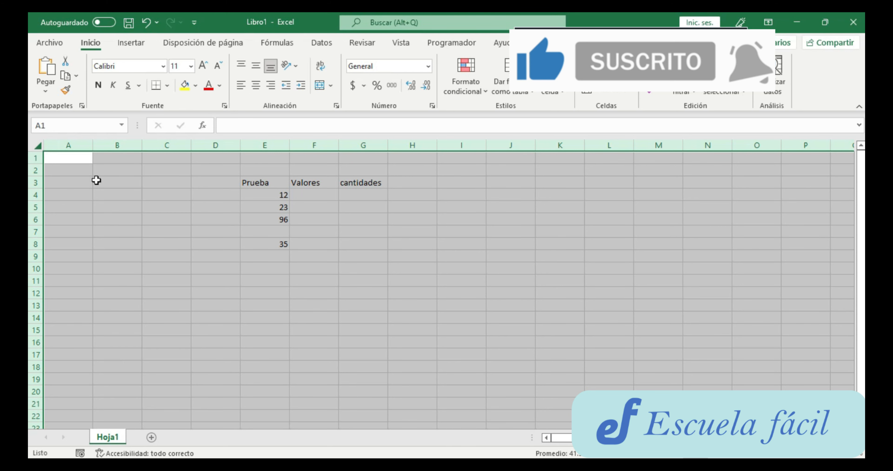
left_click(127, 185)
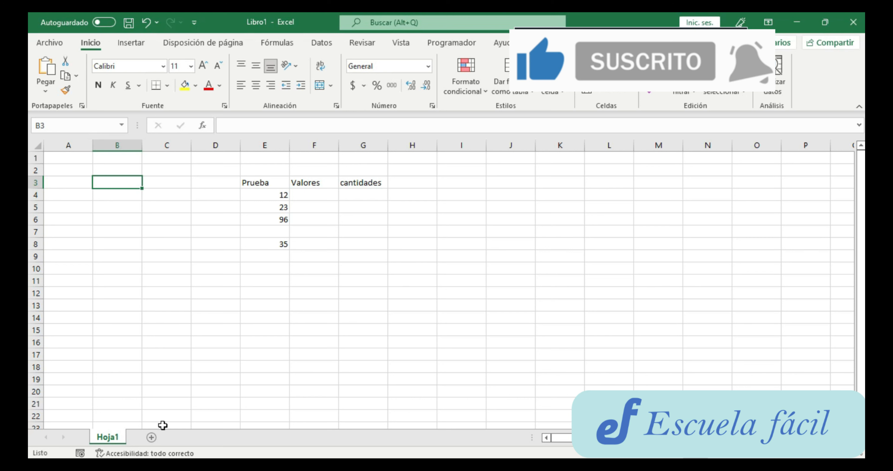
Add two new sheets and rename Hoja3 as "Fechas" and Hoja2 as "Números"
left_click(151, 438)
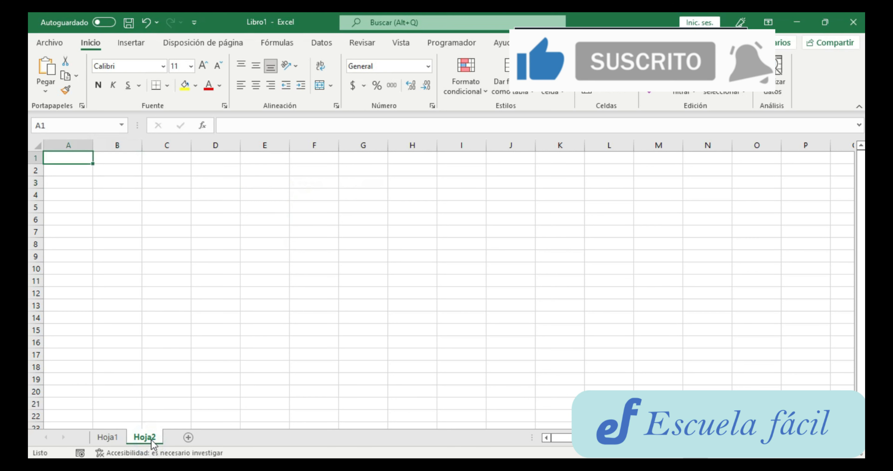
left_click(189, 437)
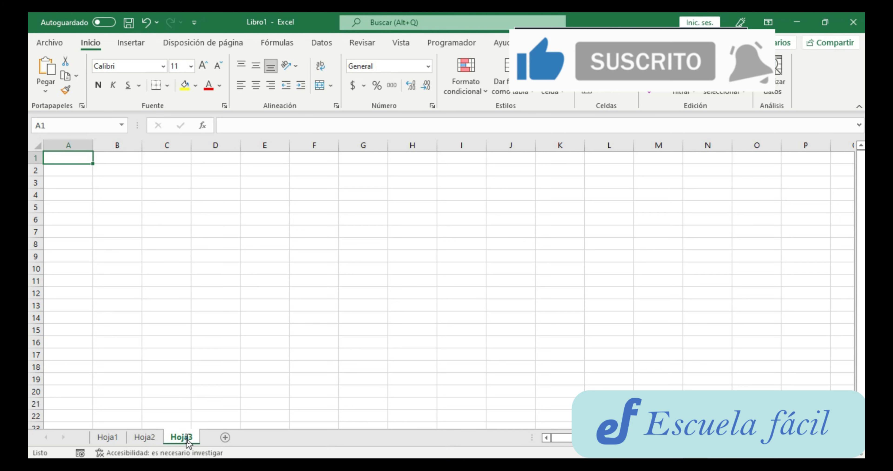
double_click(186, 438)
type("Fechas")
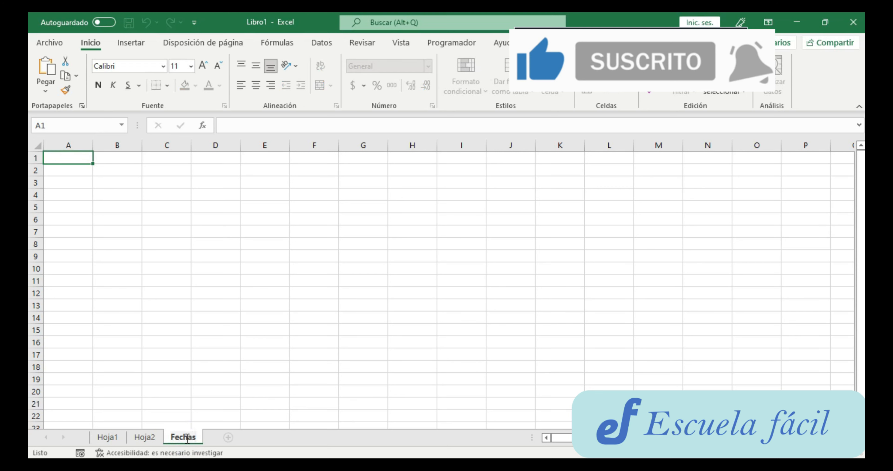
double_click(147, 439)
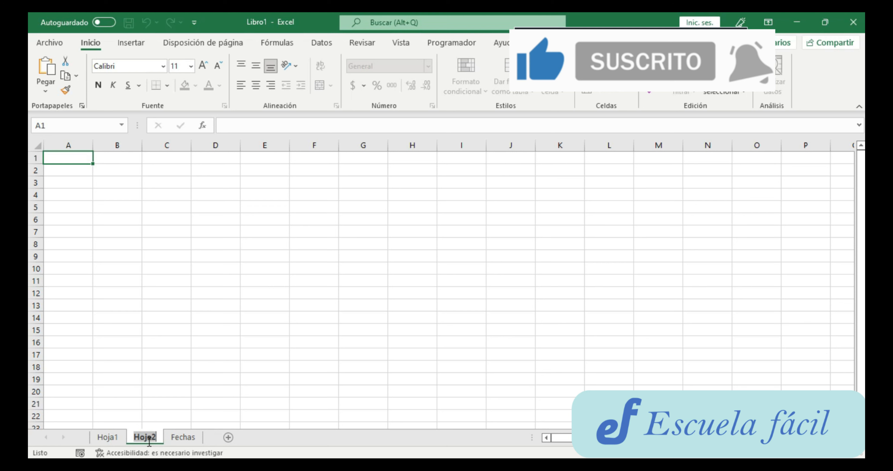
type("Números")
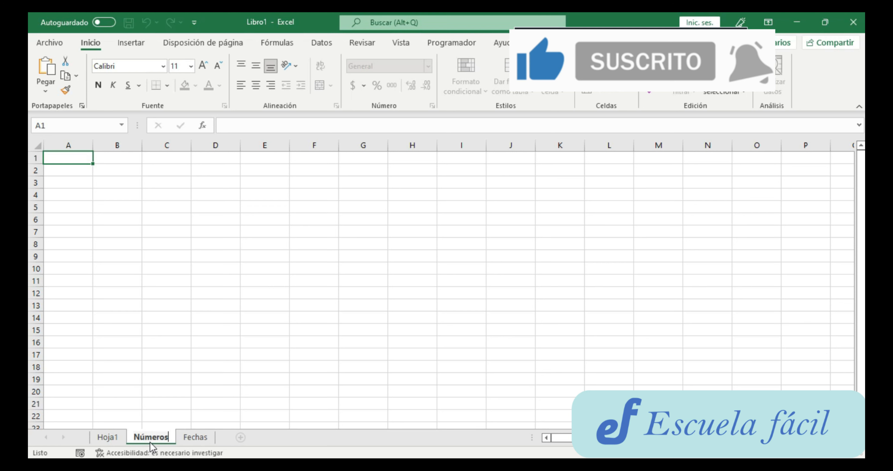
Switch back and forth among the Hoja1, Números and Fechas sheets, ending on Hoja1
left_click(107, 438)
left_click(149, 438)
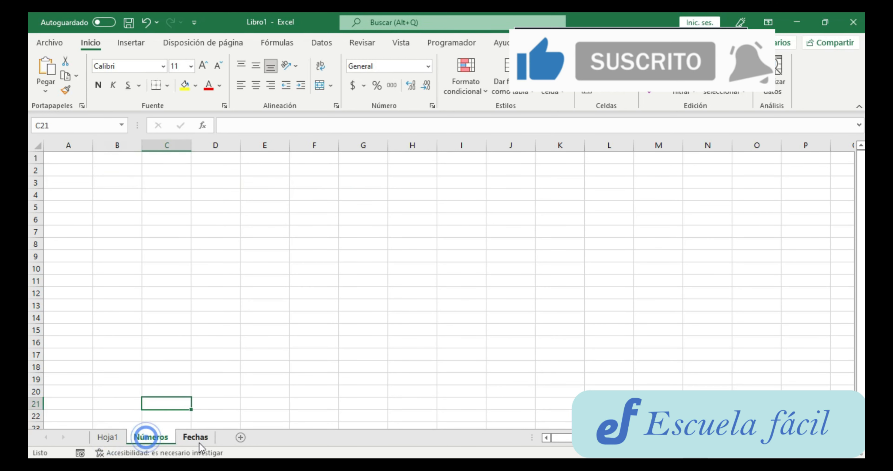
left_click(204, 438)
left_click(161, 437)
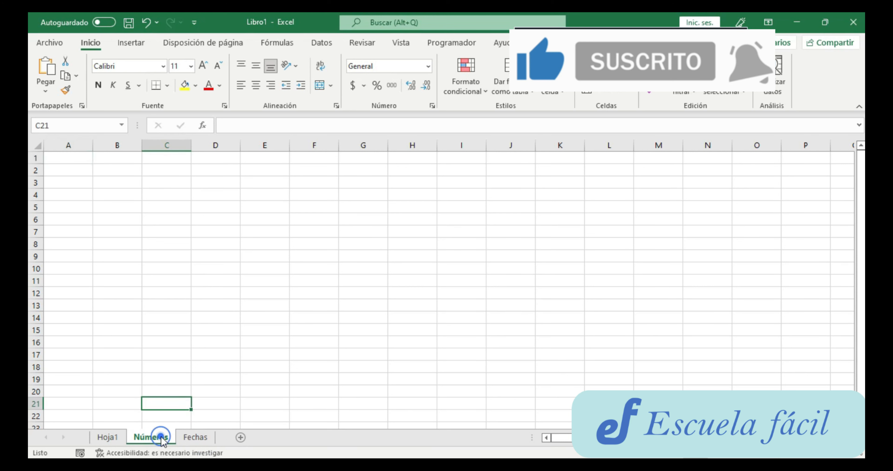
left_click(102, 437)
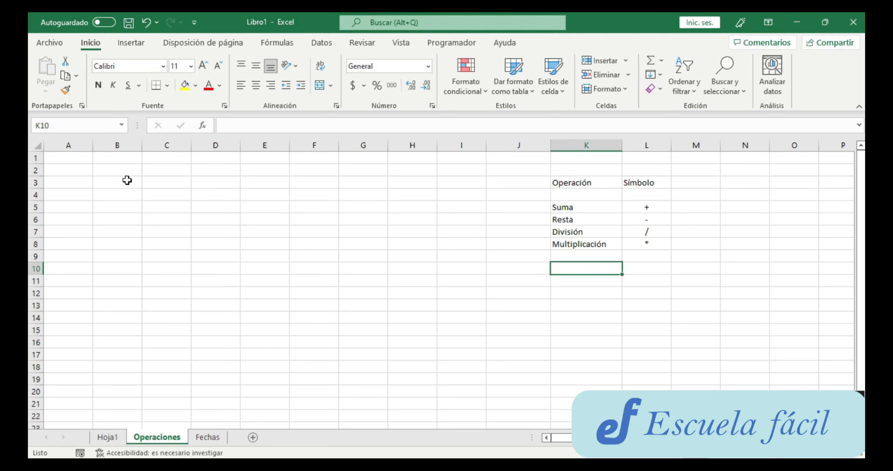
Enter the headings "Productos", "Precio", "Cantidad" and "Fecha de venta" in cells B3 to E3 of the Operaciones sheet
left_click(127, 180)
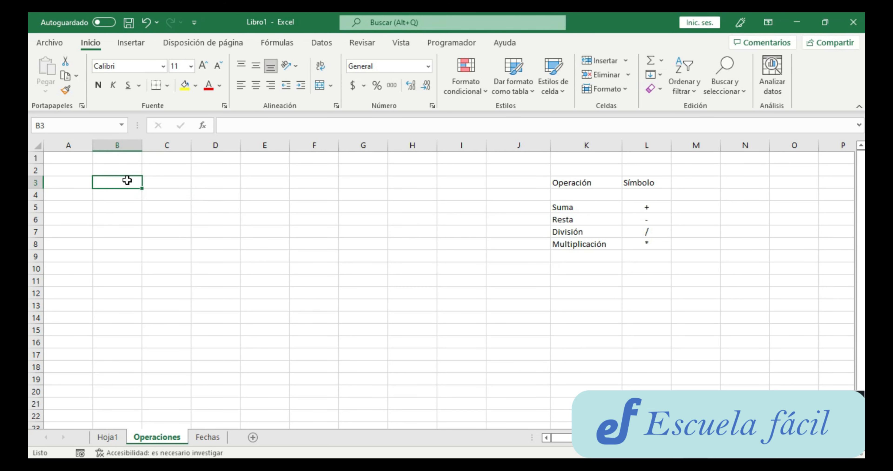
type("Productos")
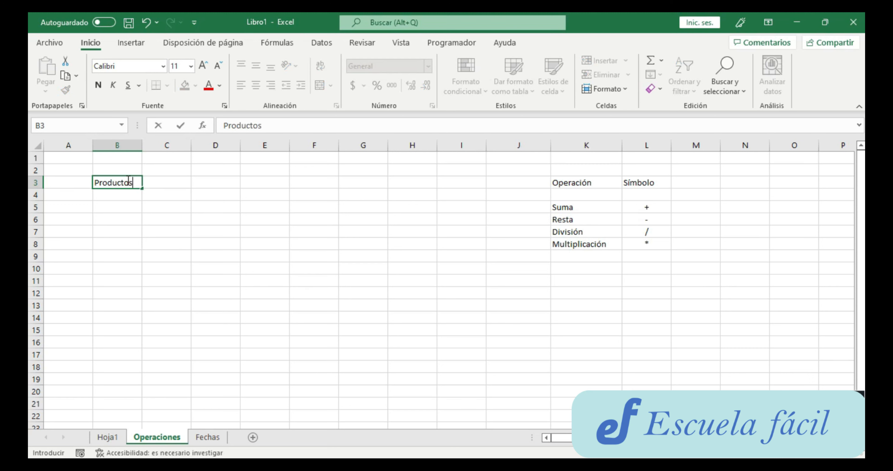
key("Tab")
type("Precio")
key("Tab")
type("Cantidad")
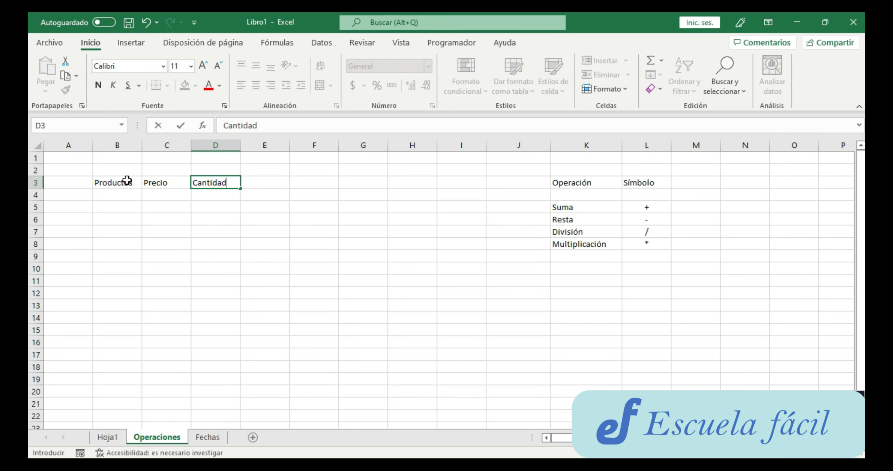
key("Tab")
type("Fecha de venta")
key("Tab")
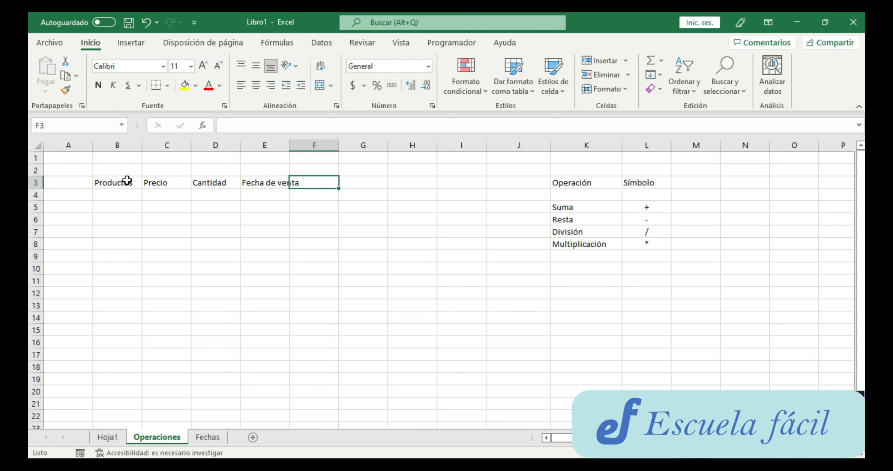
Enter the heading "Total" in cell F3, next to the sale date heading
type("Total")
key("BackSpace")
key("BackSpace")
key("BackSpace")
type("tal")
key("Return")
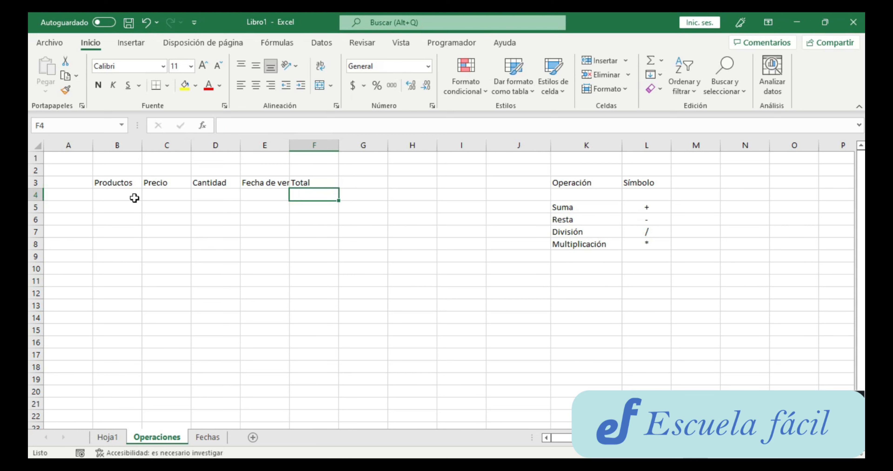
Check the cut-off heading in E3 and widen column E so that "Fecha de venta" fits
left_click(262, 184)
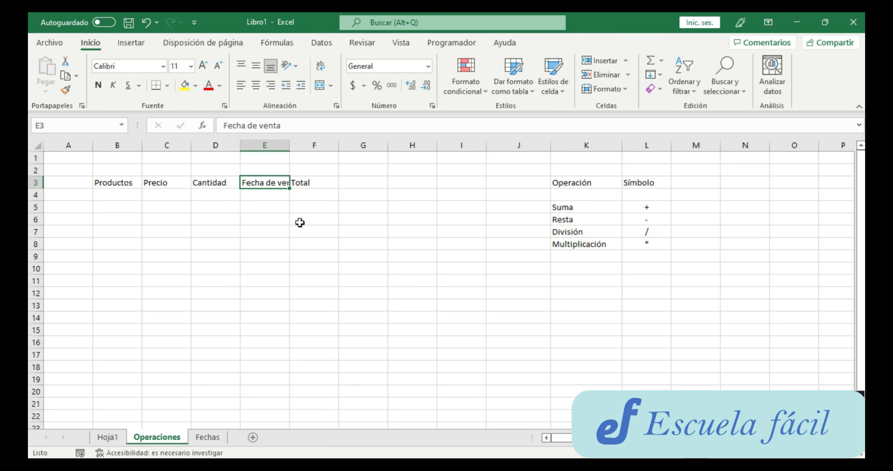
left_click(308, 181)
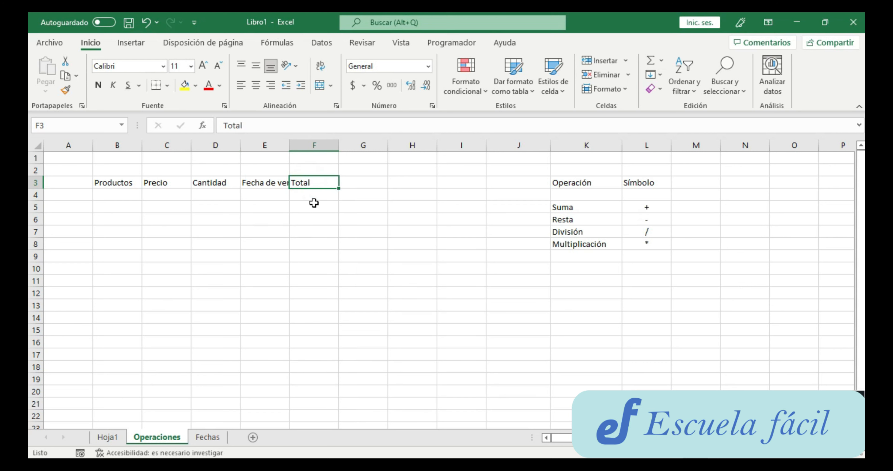
left_click(258, 180)
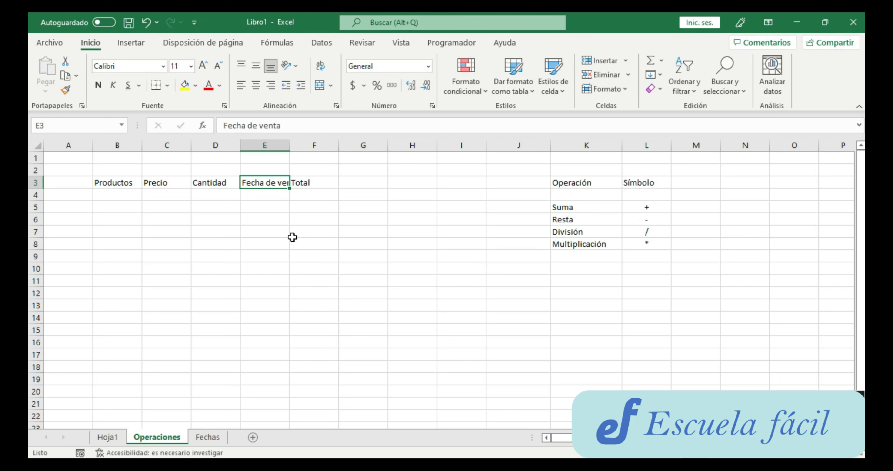
left_click_drag(290, 146, 313, 145)
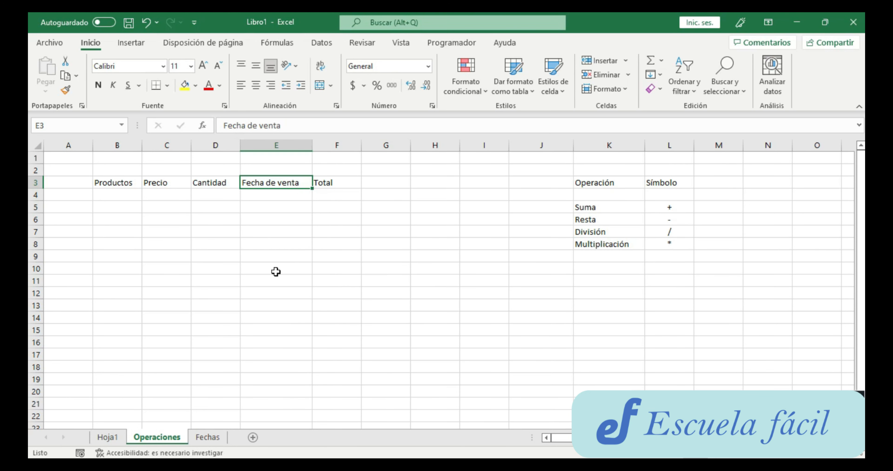
Fill row 4 with the product "Pantalla", price 5000, quantity 1 and sale date 06-05-2022, and move to cell B5
left_click(118, 195)
type("Pantalla")
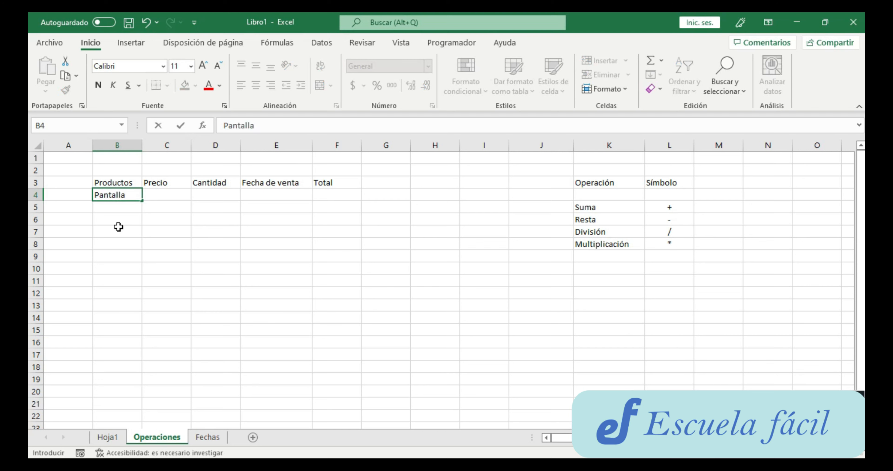
key("Tab")
type("5000")
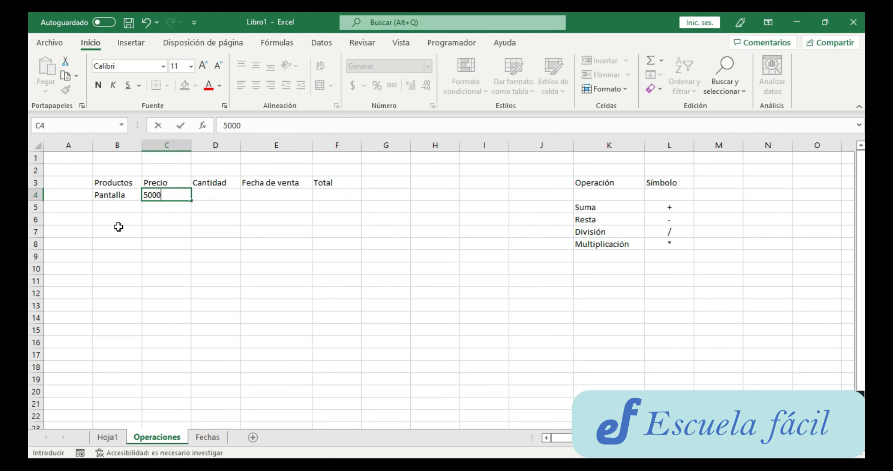
left_click(211, 196)
type("1")
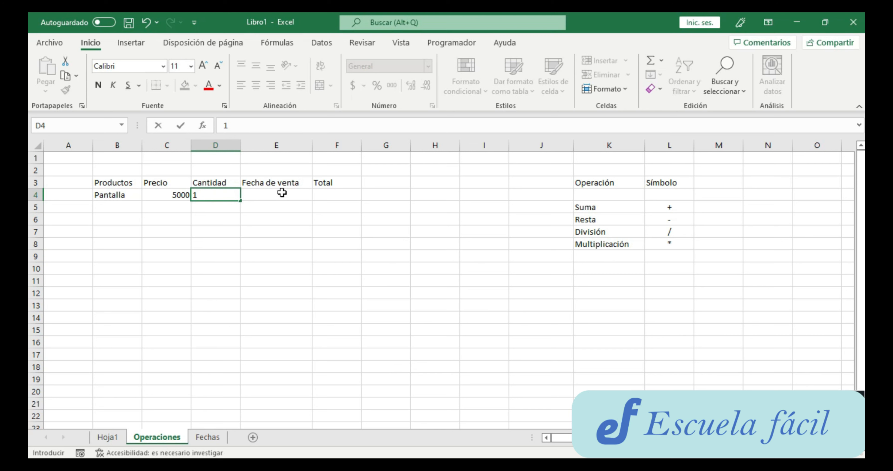
left_click(282, 196)
type("06-")
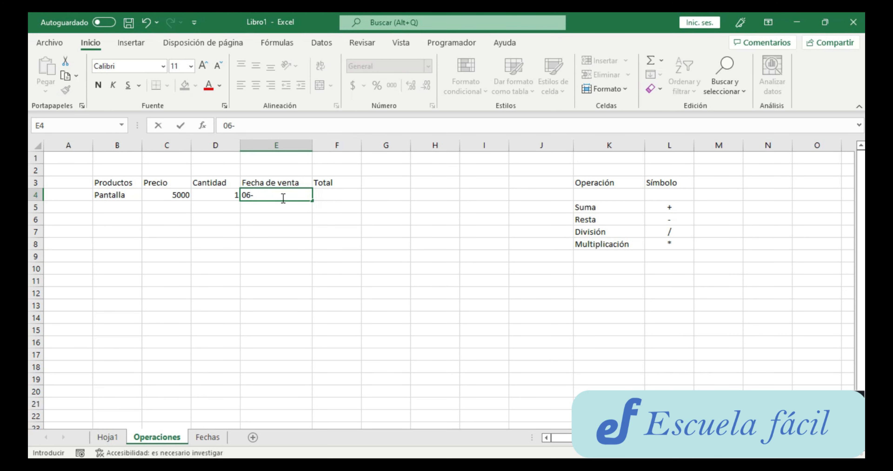
type("05-2022")
left_click(343, 194)
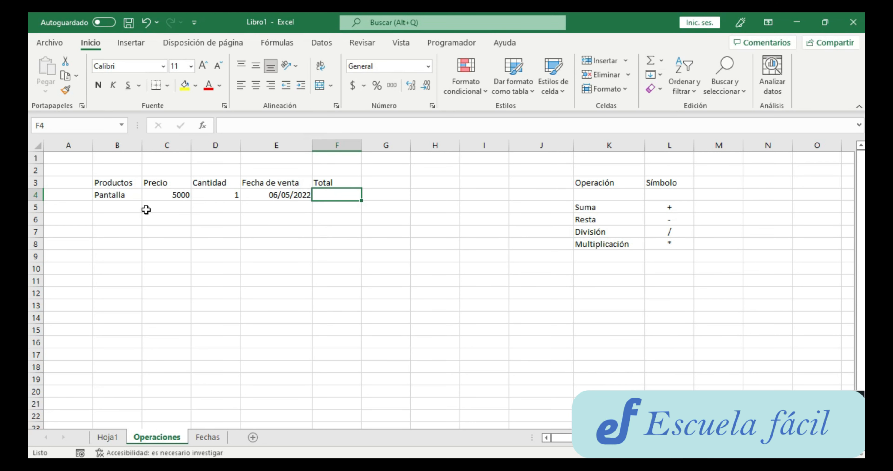
left_click(130, 206)
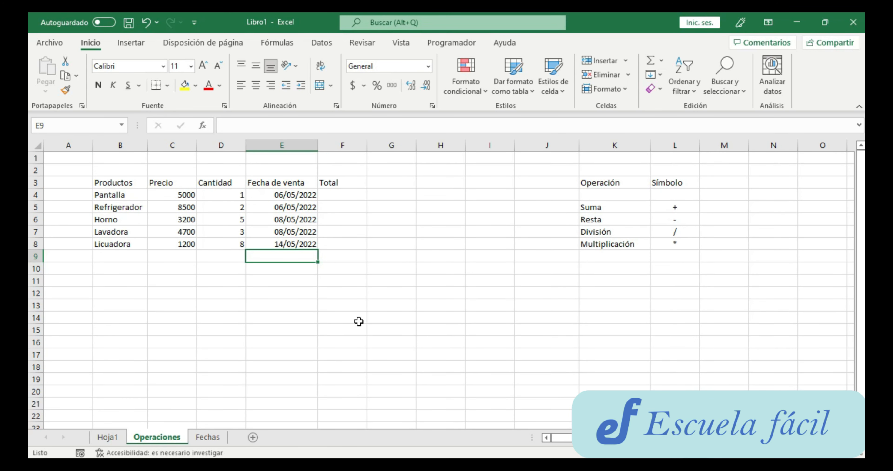
Calculate the Pantalla total in cell F4 with the formula =C4*D4 and review the formula
left_click(351, 191)
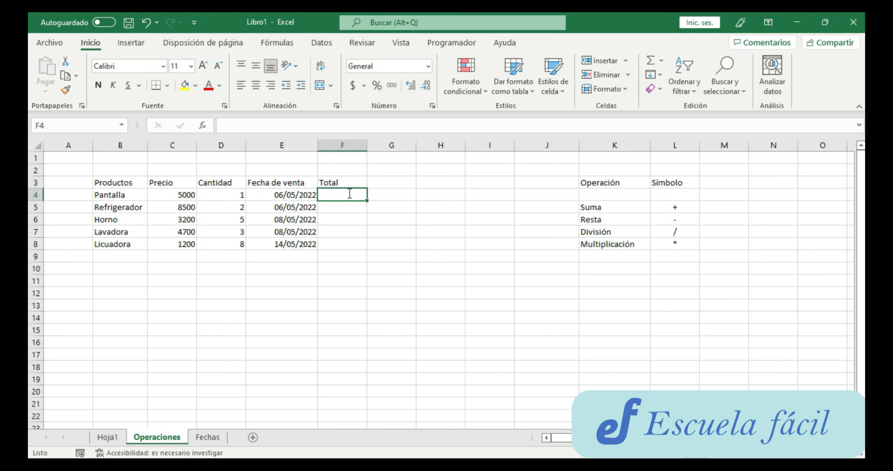
type("=")
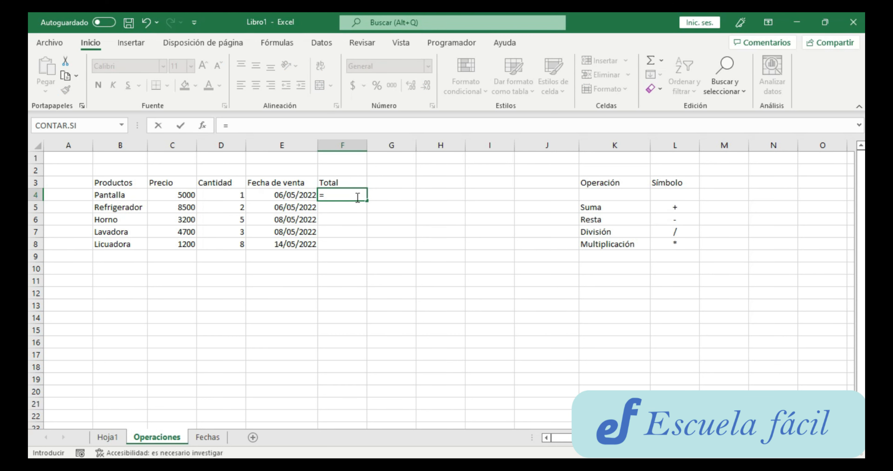
left_click(173, 195)
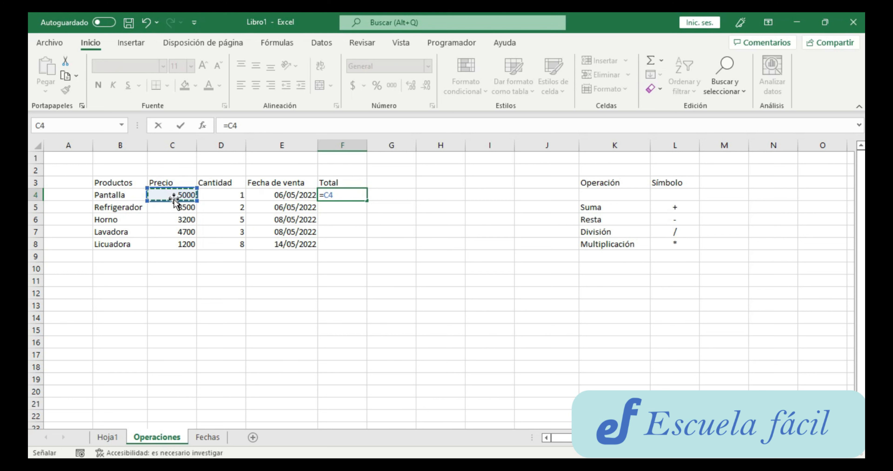
type("*")
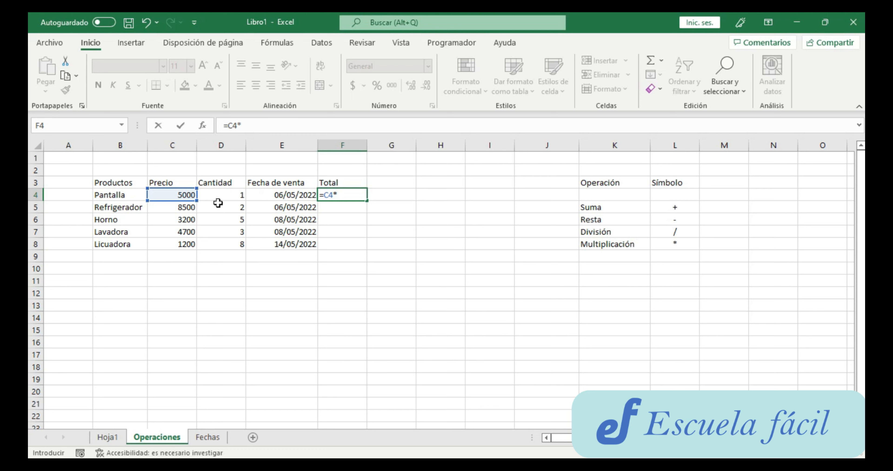
left_click(219, 192)
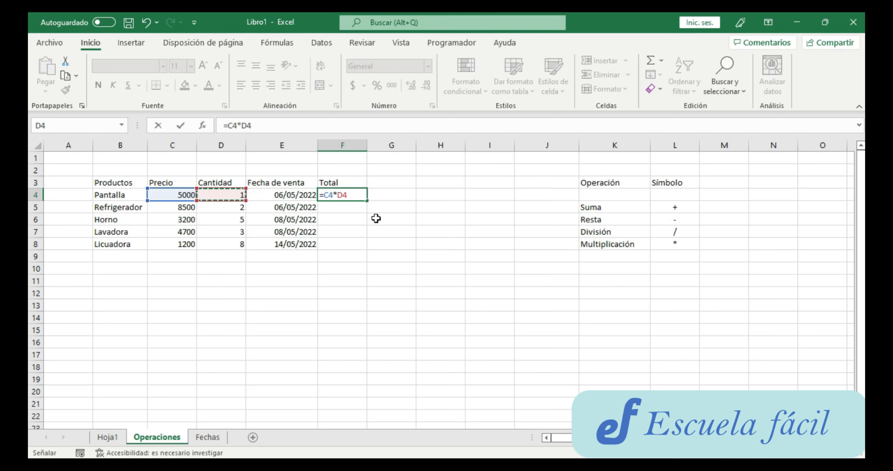
key("Return")
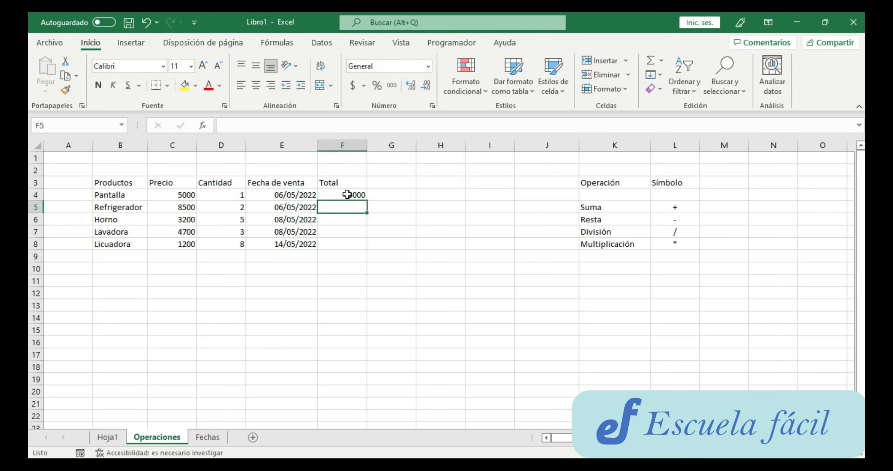
left_click(347, 195)
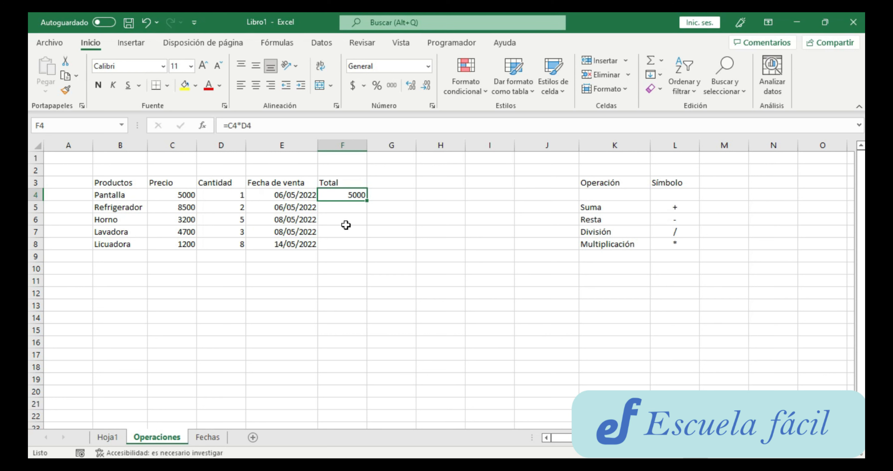
Set the Pantalla price in cell C4 to 6000
left_click(178, 195)
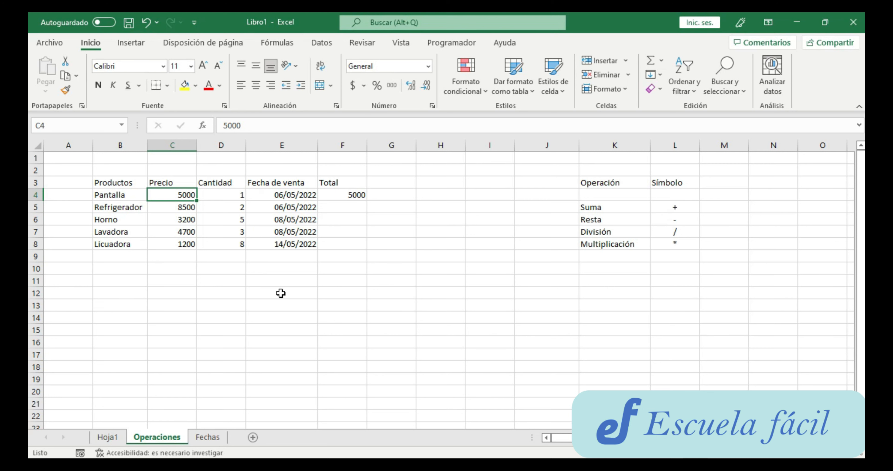
type("6000")
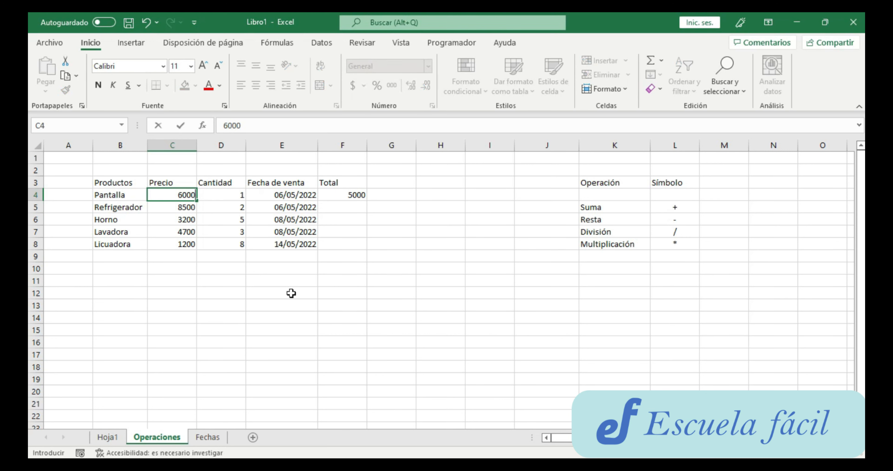
key("Return")
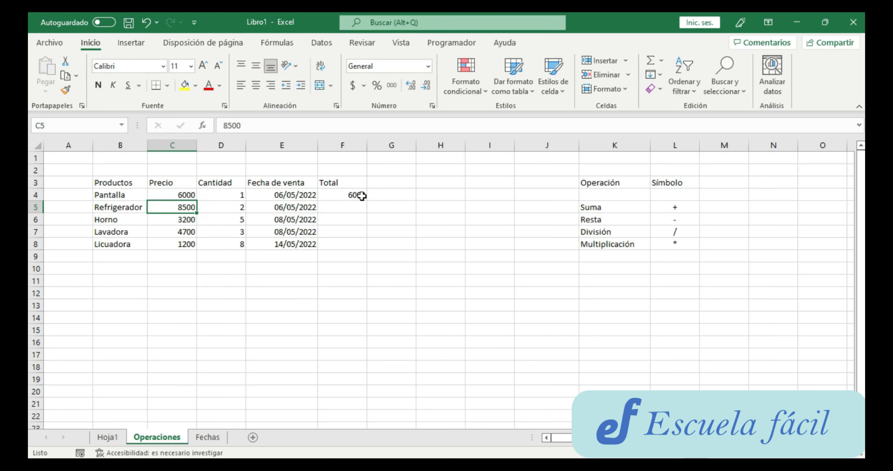
Replace the Pantalla total in cell F4 with the fixed-number formula =6000*1
left_click(348, 195)
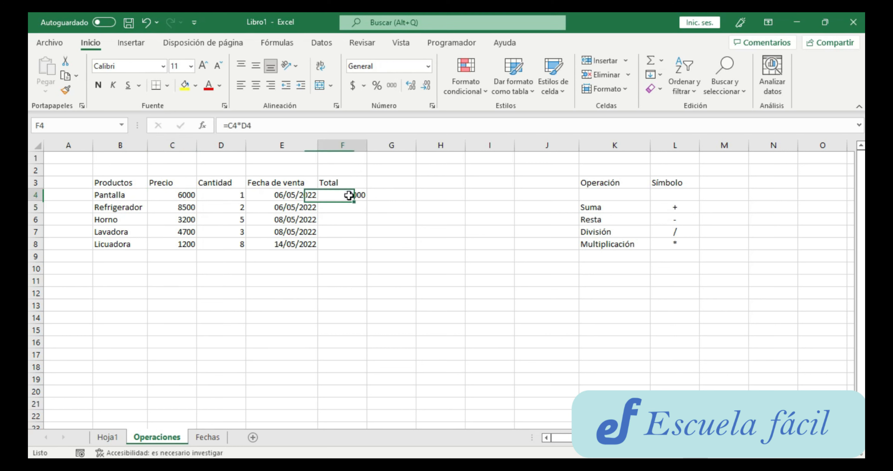
type("=")
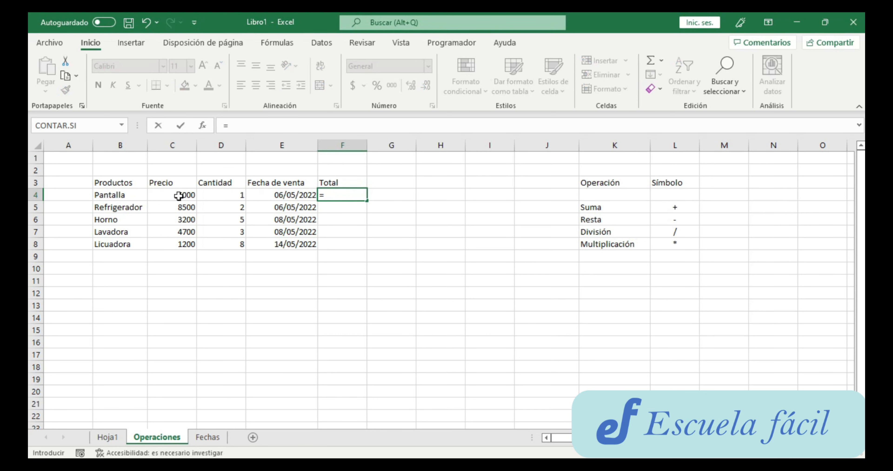
type("6000")
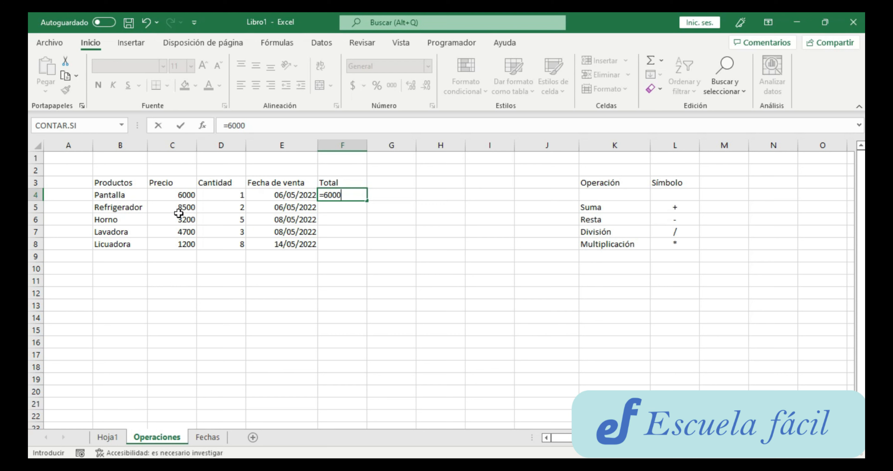
type("*1")
key("Return")
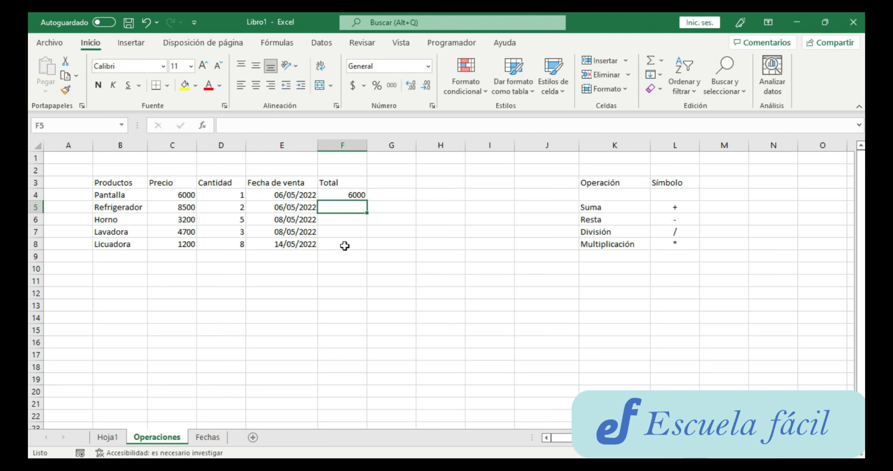
Set the Pantalla quantity in D4 to 2 and its price in C4 to 5000
left_click(225, 193)
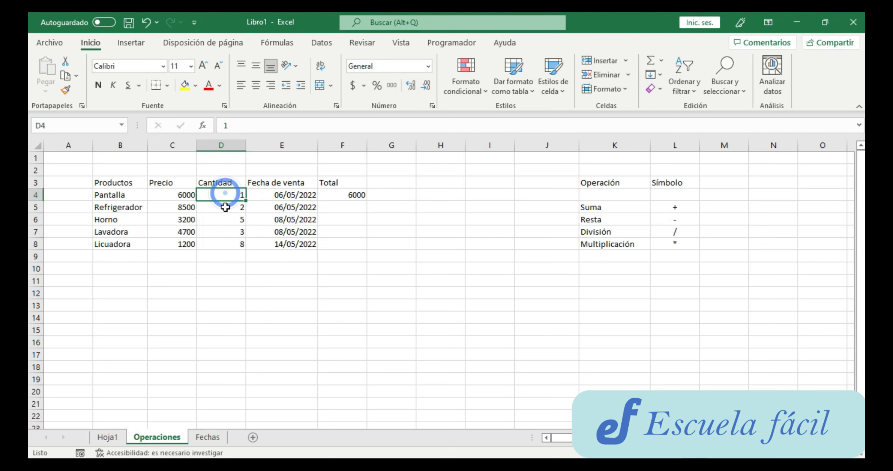
type("2")
key("Return")
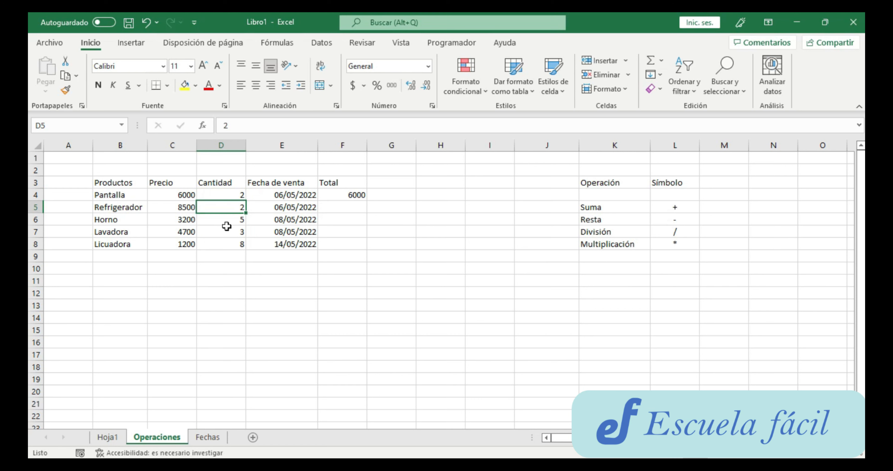
left_click(170, 197)
type("5000")
key("Return")
Replace the fixed-number formula in cell F4 with the cell-reference formula =C4*D4
left_click(348, 199)
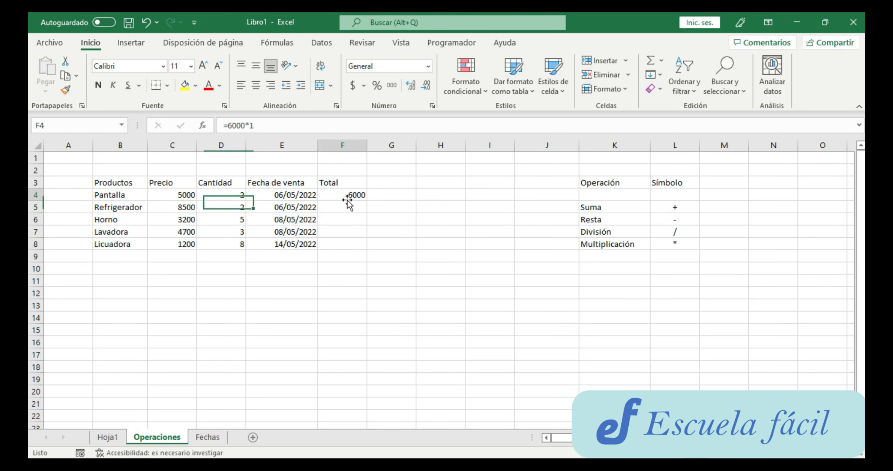
type("=")
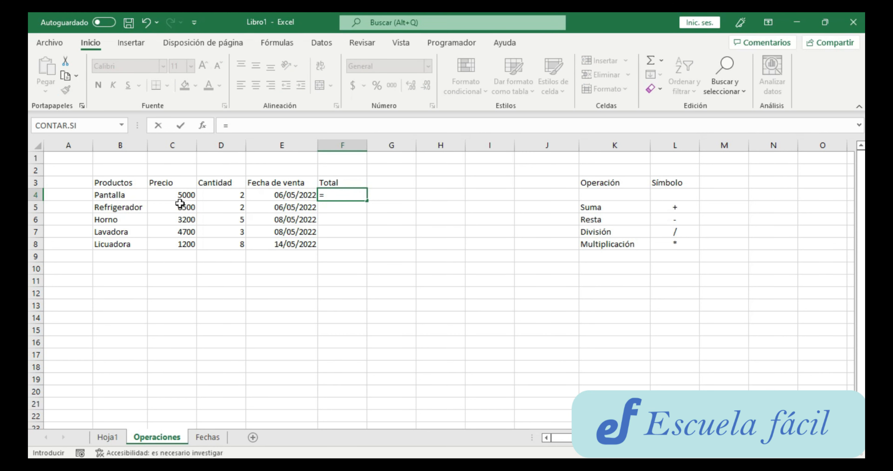
left_click(167, 193)
type("*")
left_click(219, 195)
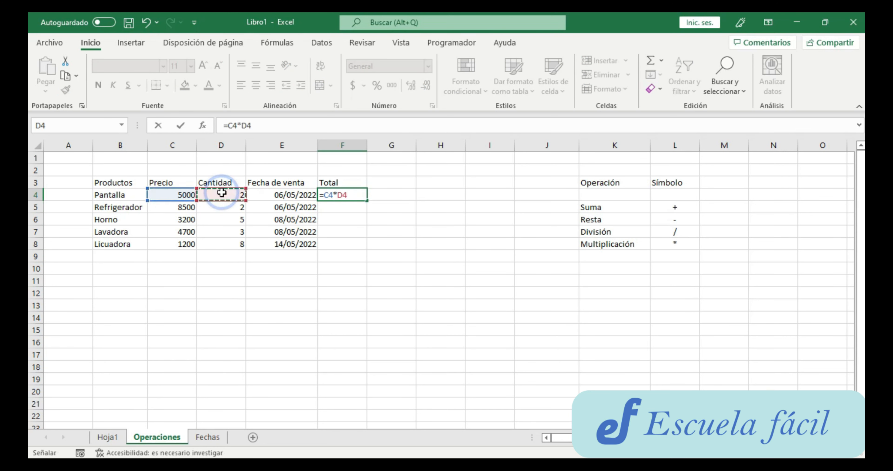
key("Return")
Set the Pantalla quantity in cell D4 to 4
left_click(217, 196)
type("4")
key("Return")
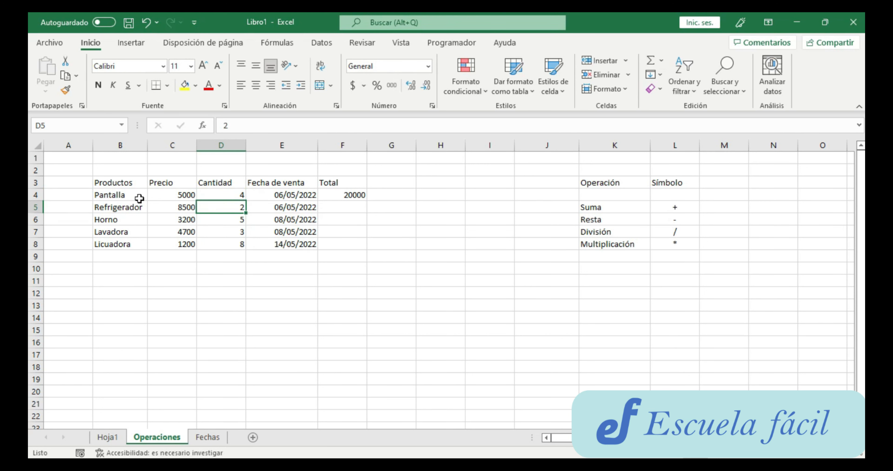
Set the Pantalla price in C4 to 6500 and its quantity in D4 to 2
left_click(183, 193)
type("6500")
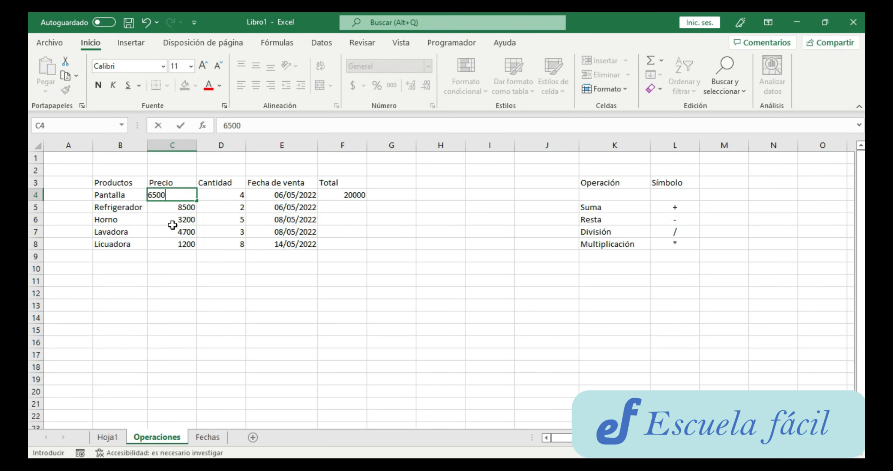
key("Return")
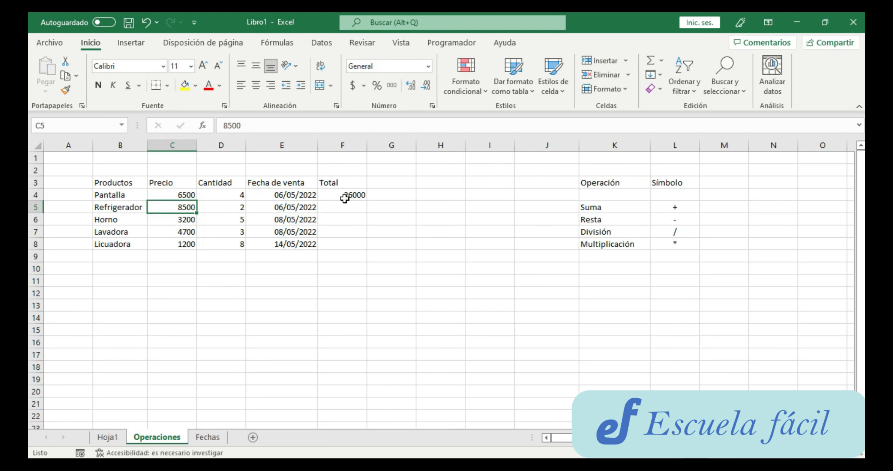
left_click(236, 195)
type("2")
key("Return")
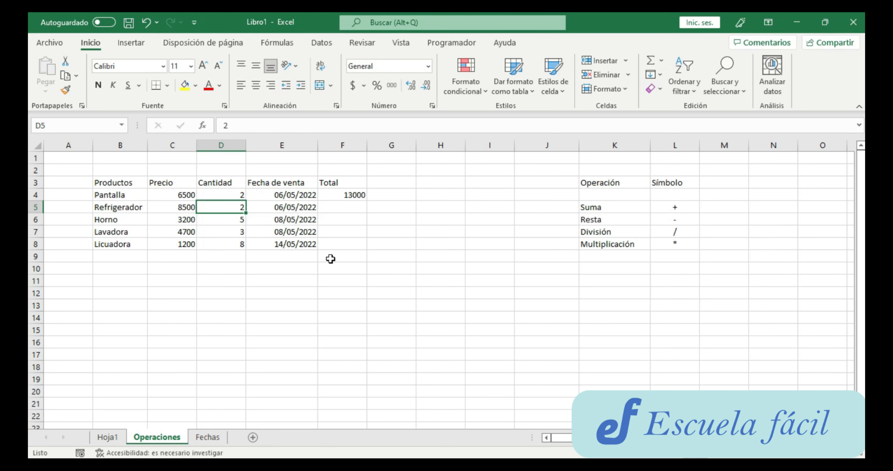
left_click(349, 196)
Calculate the Refrigerador total in cell F5 with the formula =C5*D5
left_click(336, 207)
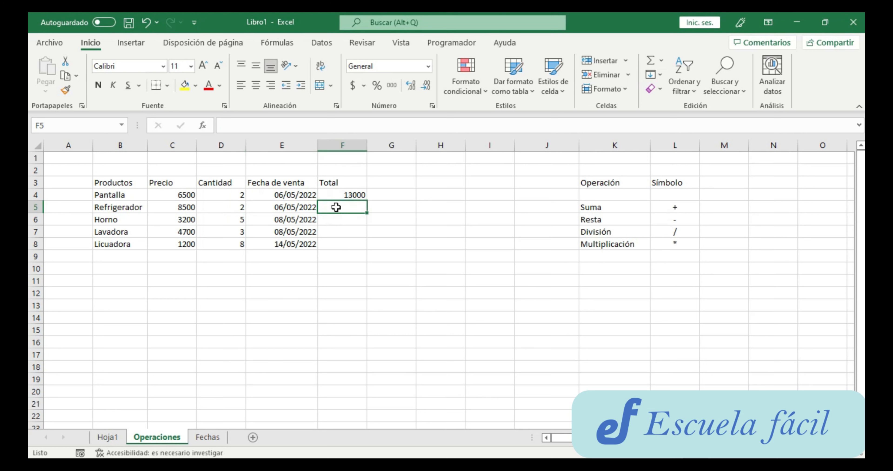
type("=")
left_click(189, 207)
type("*")
left_click(229, 208)
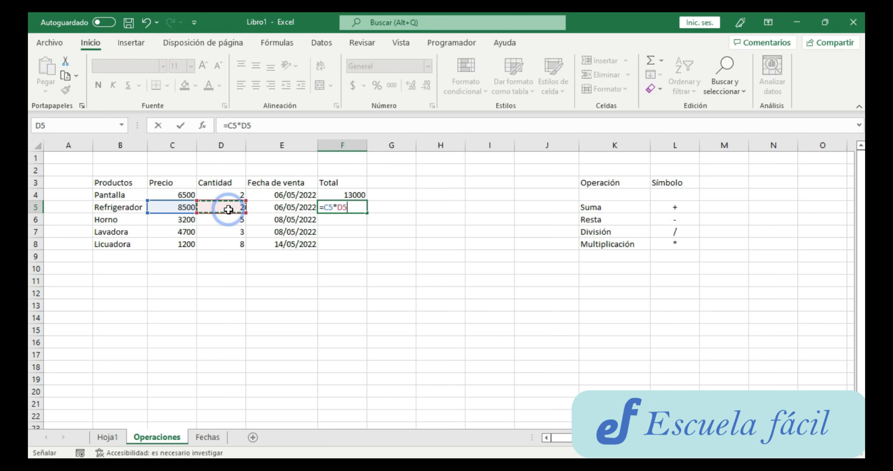
key("Return")
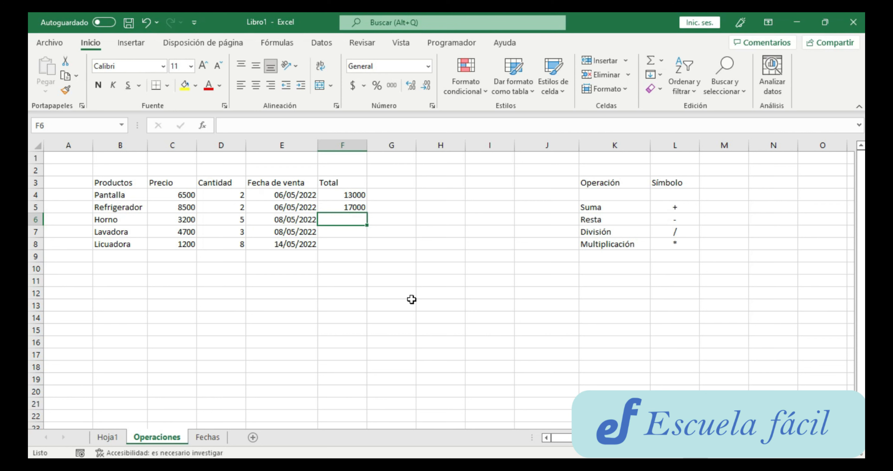
Fill the Refrigerador total formula from F5 down to F8 and review the copied formulas
key("Up")
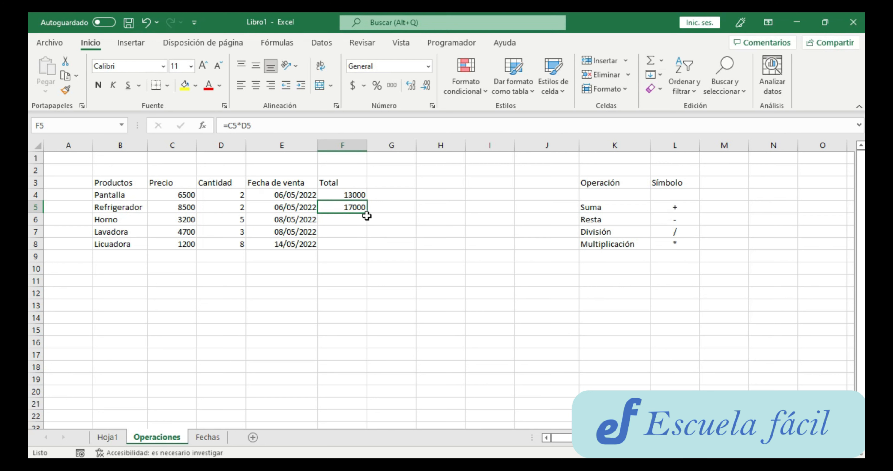
left_click_drag(367, 214, 364, 256)
double_click(357, 222)
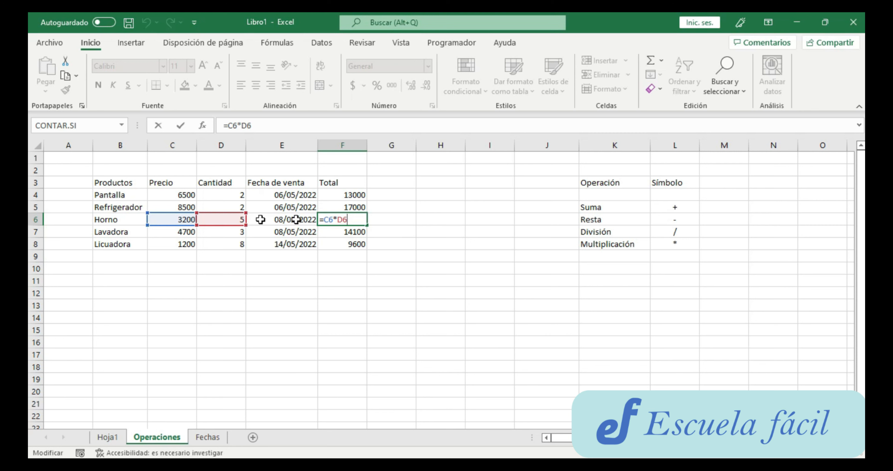
double_click(350, 232)
double_click(350, 244)
key("Return")
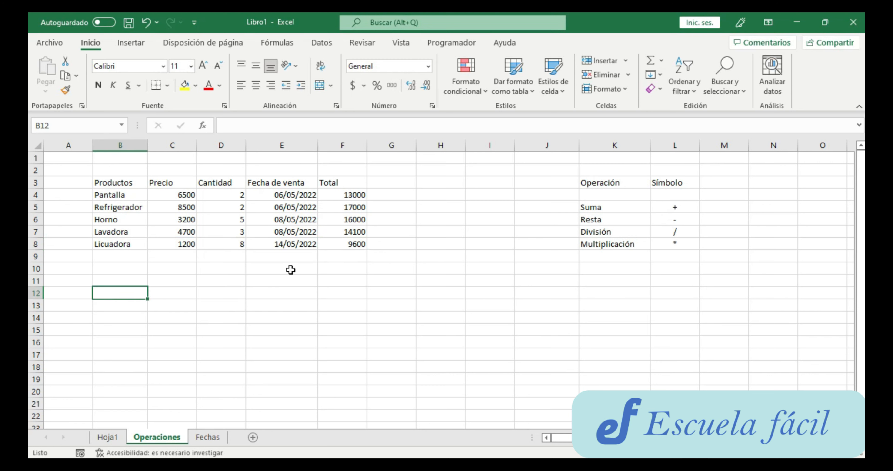
Enter the label "Totales" in cell E10 below the sale dates
left_click(291, 270)
type("Totales")
key("Tab")
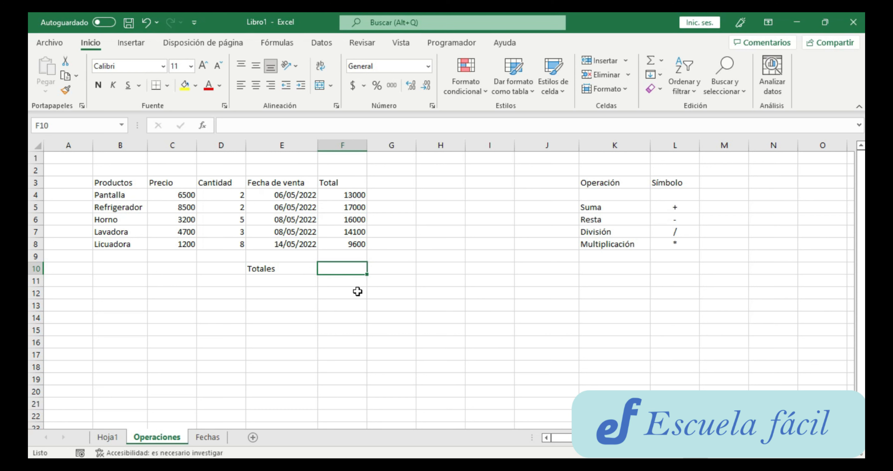
Add up the product totals in cell F10 with the formula =F4+F5+F6+F7+F8 and review its references
type("=")
left_click(342, 194)
type("+")
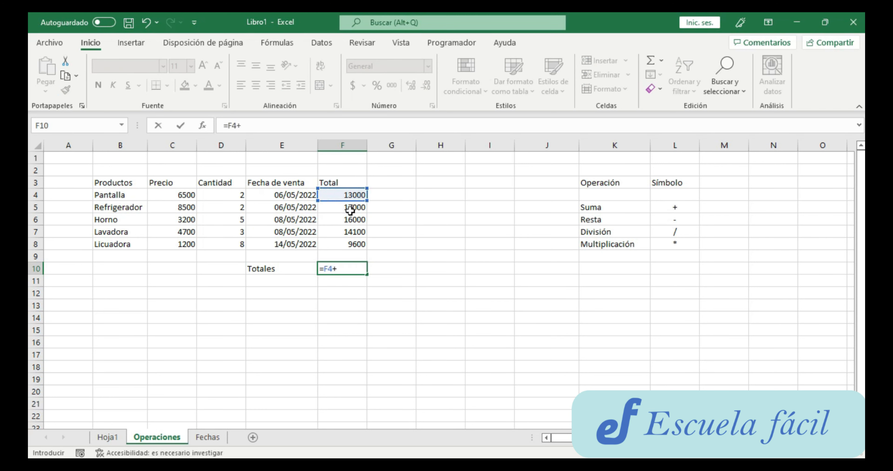
left_click(350, 210)
type("+")
left_click(350, 219)
type("+")
left_click(350, 232)
type("+")
left_click(350, 245)
key("Return")
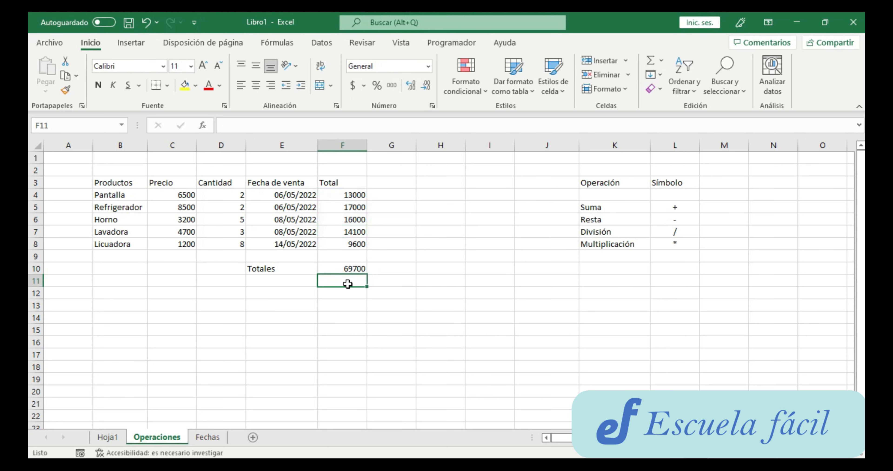
left_click(344, 269)
double_click(344, 269)
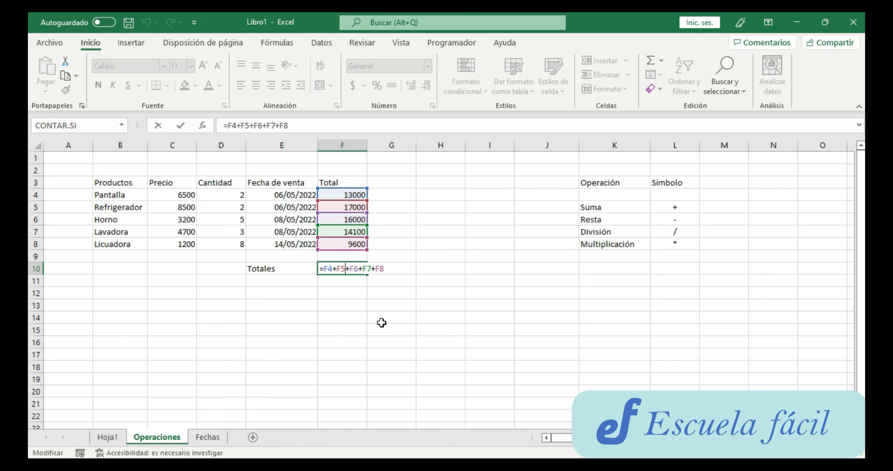
key("Escape")
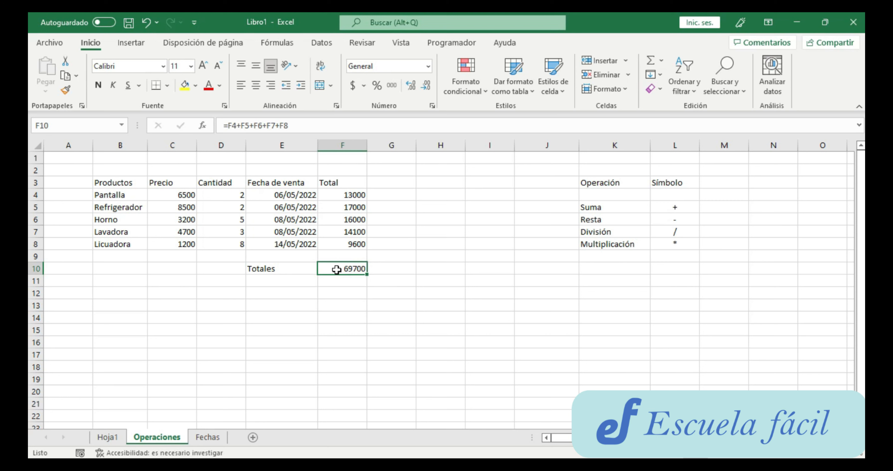
Clear cell F10, sum the totals there with AutoSum as =SUMA(F4:F9), and review the formula
key("Delete")
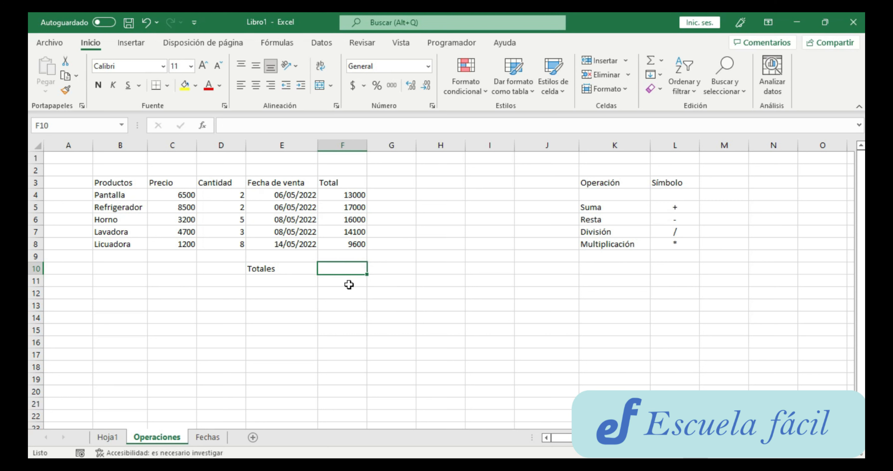
left_click(650, 64)
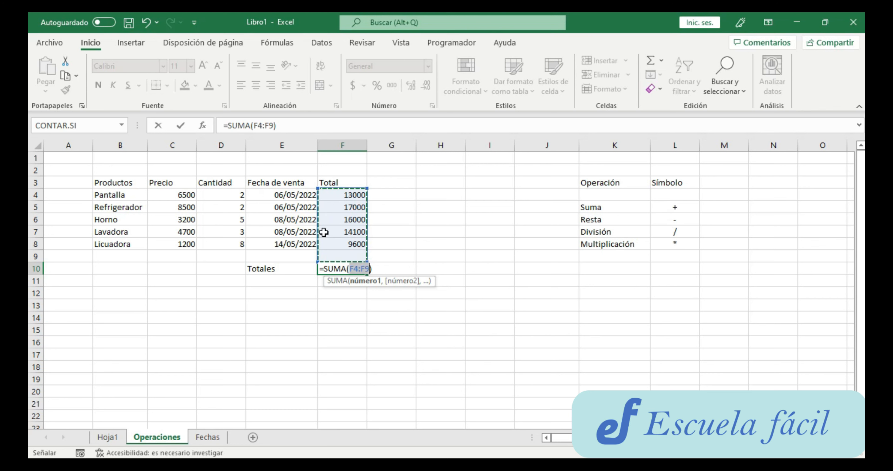
key("Return")
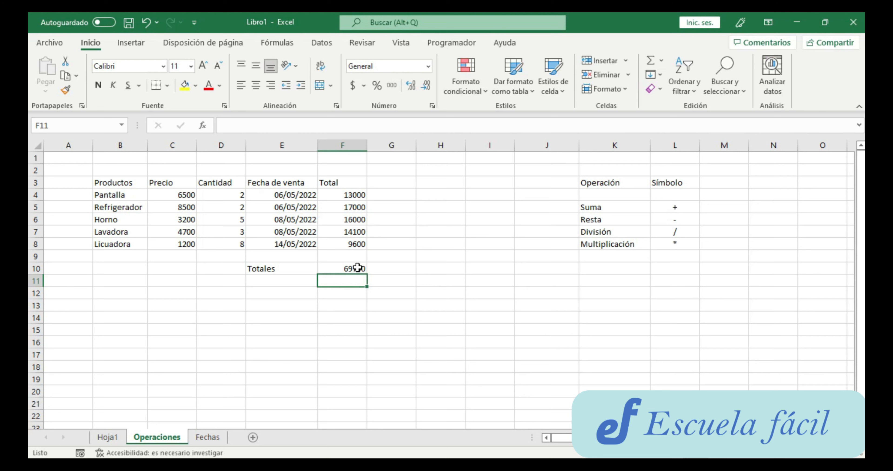
left_click(357, 267)
double_click(358, 268)
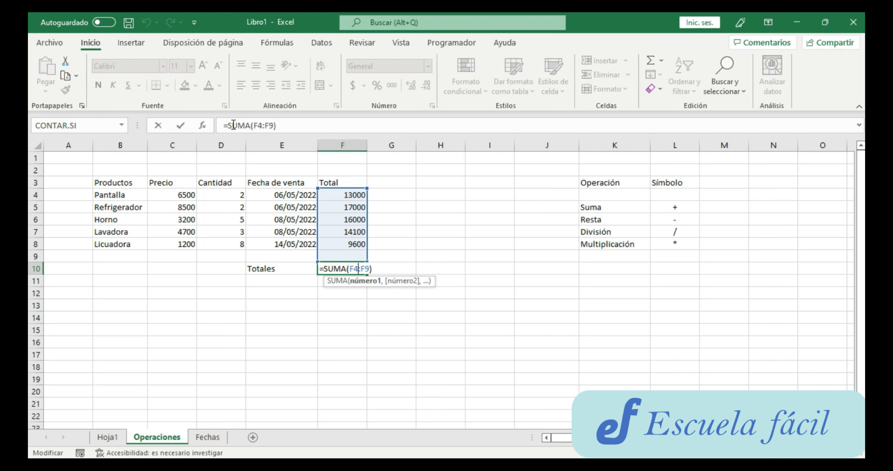
left_click(350, 255)
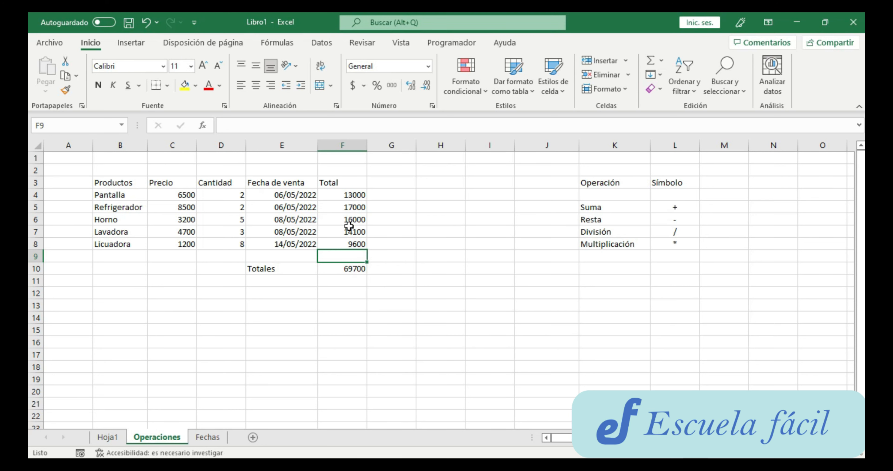
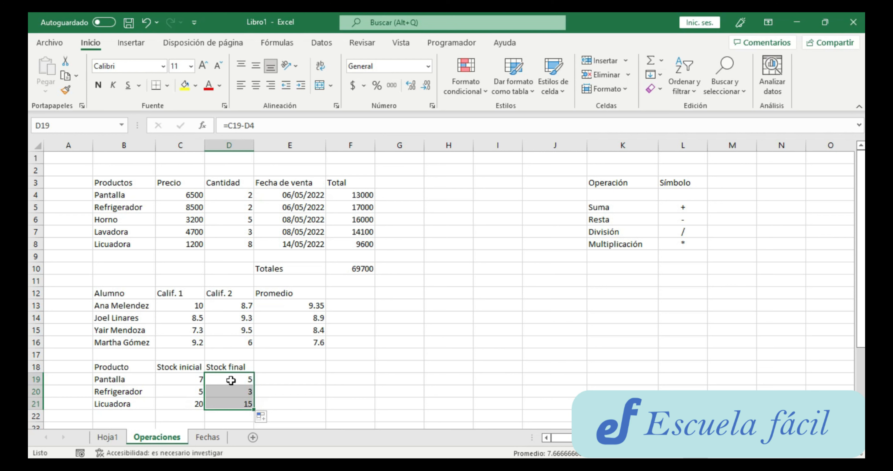
Examine the subtraction formula for the final stock of Pantalla in cell D19
double_click(233, 379)
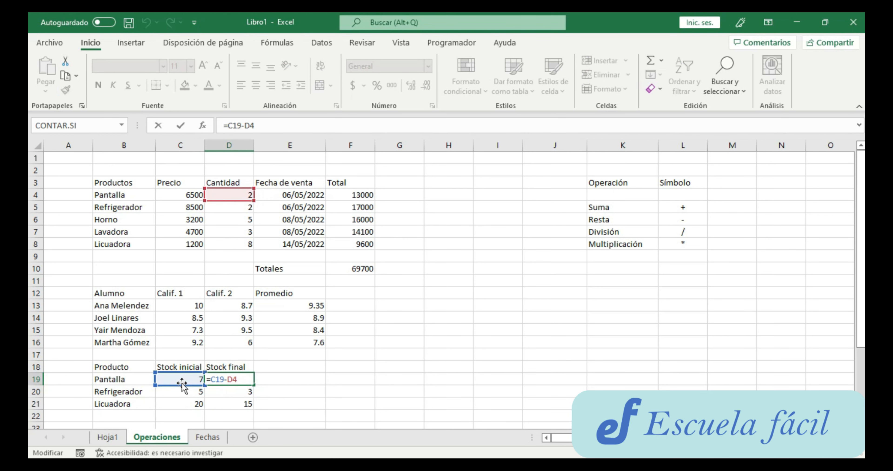
key("Return")
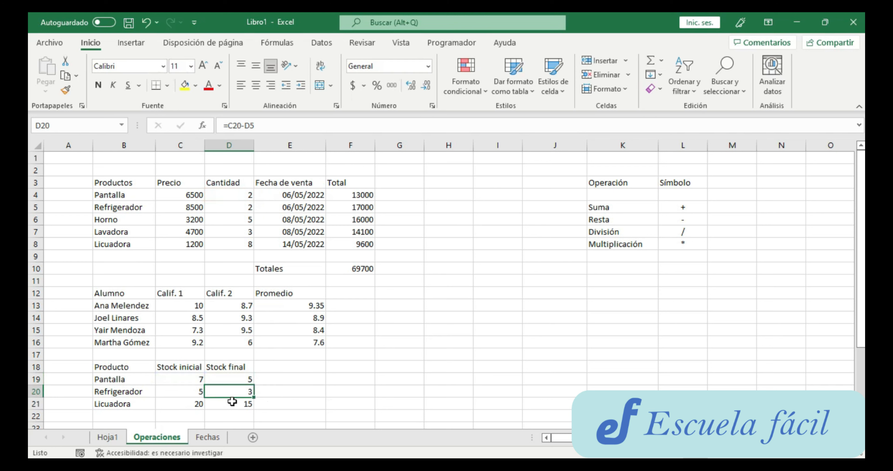
Compare the subtraction formulas for the final stock in cells D19, D20 and D21
left_click(245, 379)
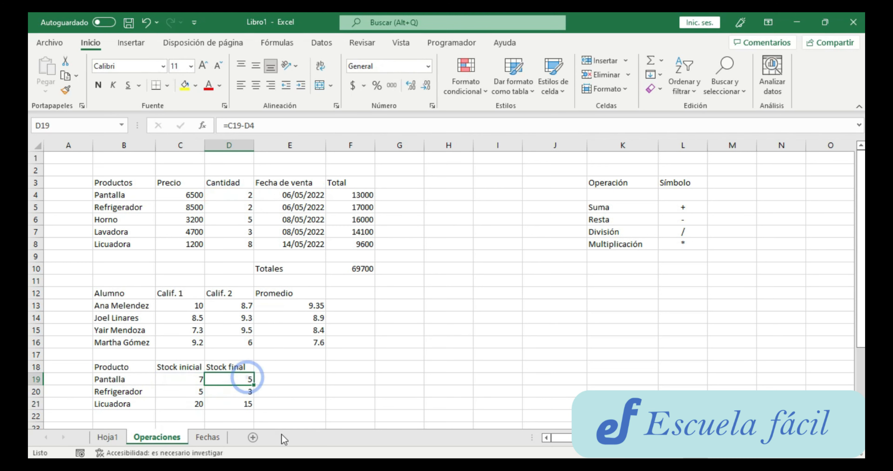
left_click(235, 391)
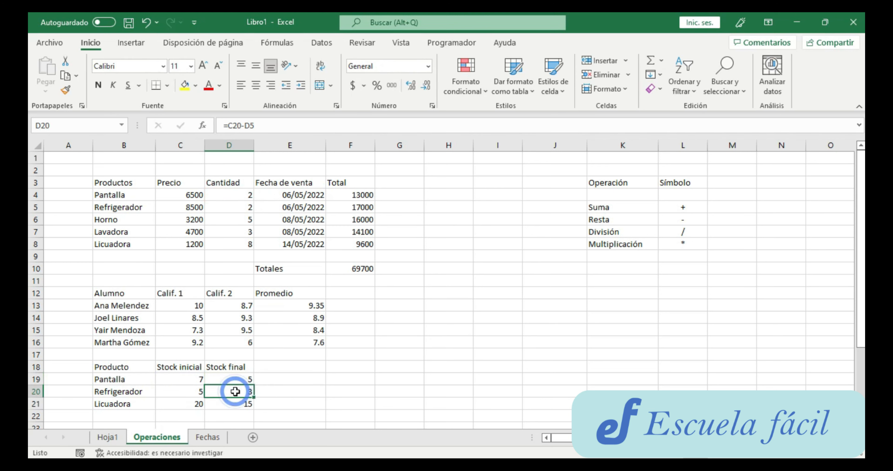
double_click(242, 403)
key("Return")
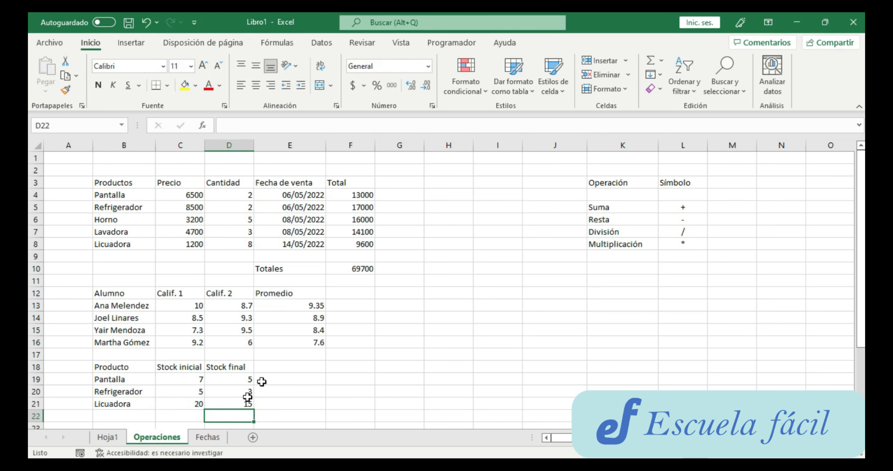
Correct the final stock of Licuadora in cell D21 with the formula =C21-D8
left_click(242, 404)
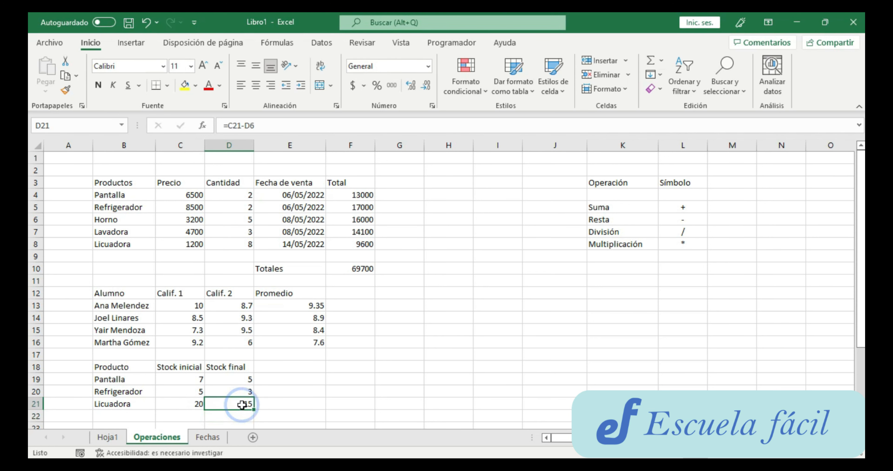
type("=")
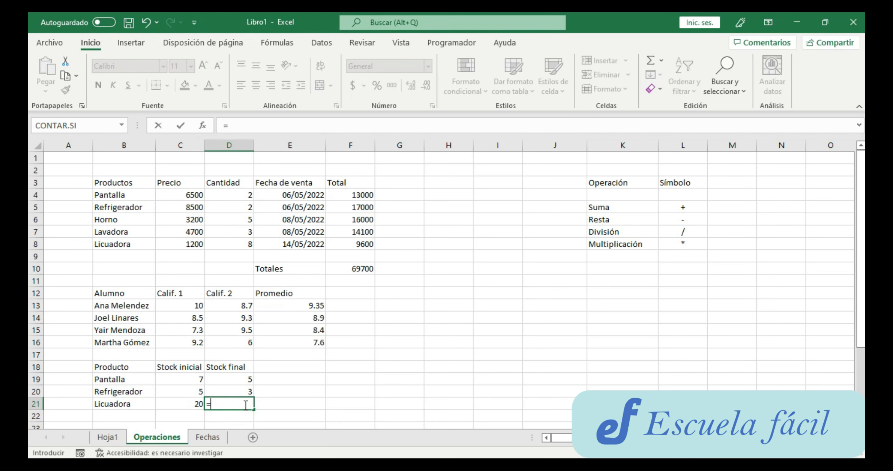
left_click(184, 405)
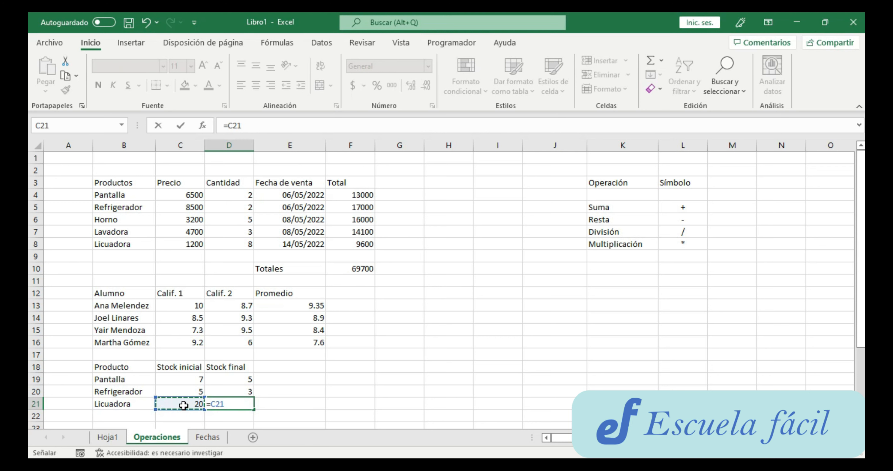
type("-")
left_click(228, 242)
key("Return")
left_click(393, 356)
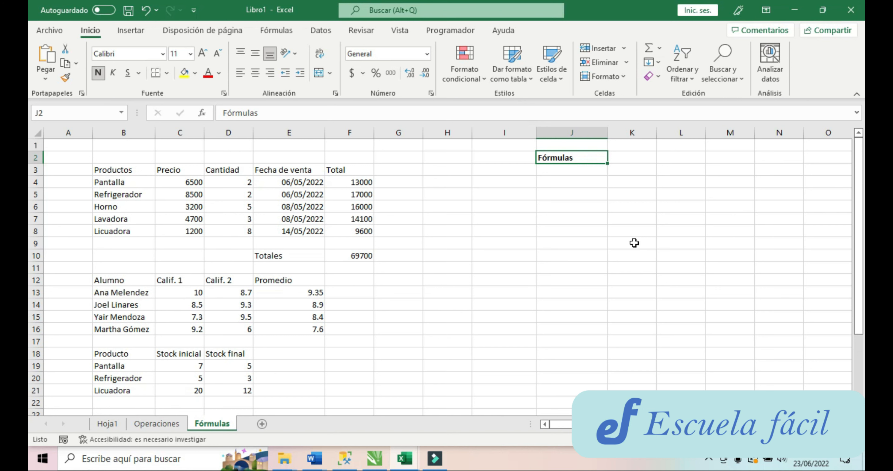
Look through the financial and logical function categories in the function library
left_click(277, 30)
left_click(92, 78)
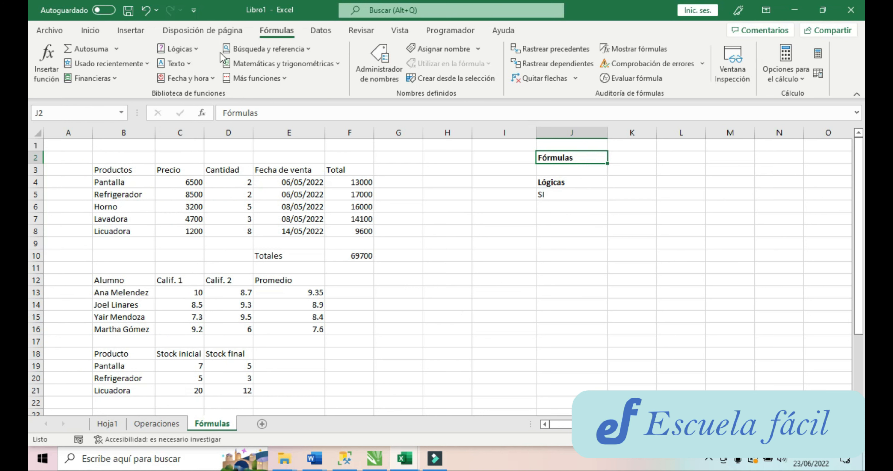
left_click(194, 52)
Insert the logical function SI in cell F13 with the logical test E13>9
left_click(350, 292)
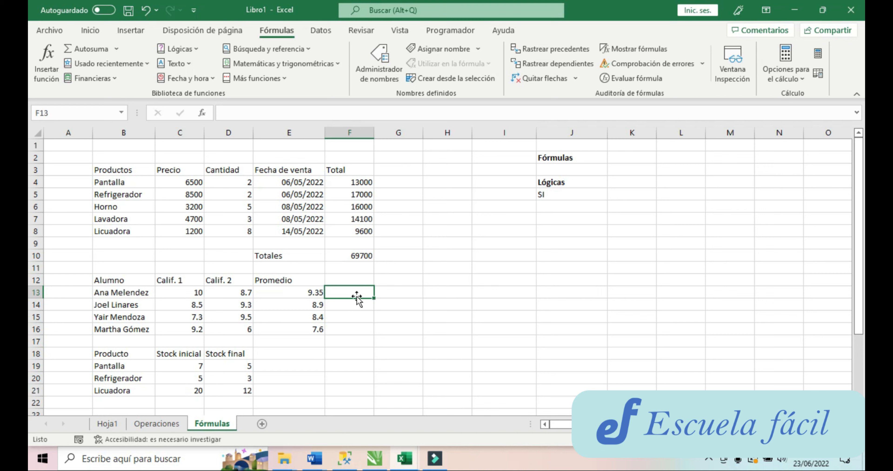
left_click(178, 49)
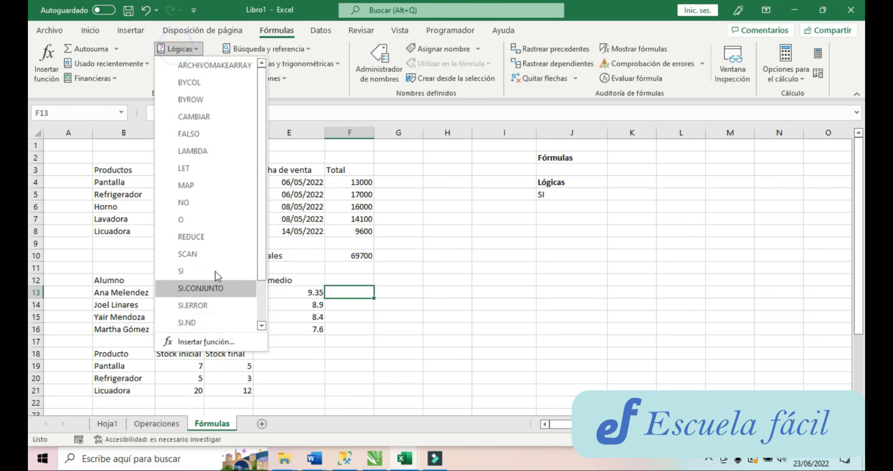
left_click(182, 271)
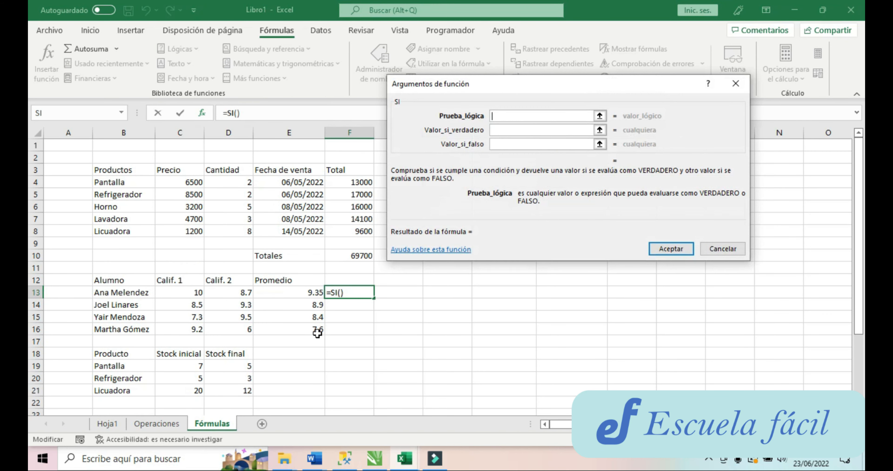
left_click(506, 119)
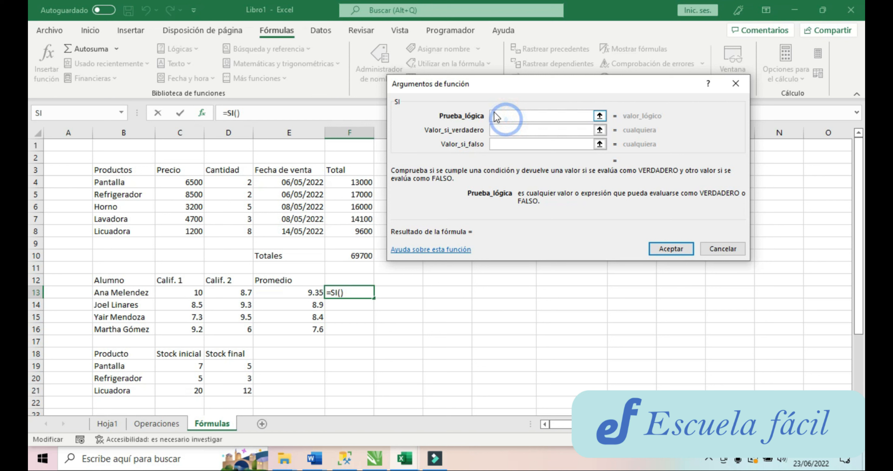
left_click(499, 113)
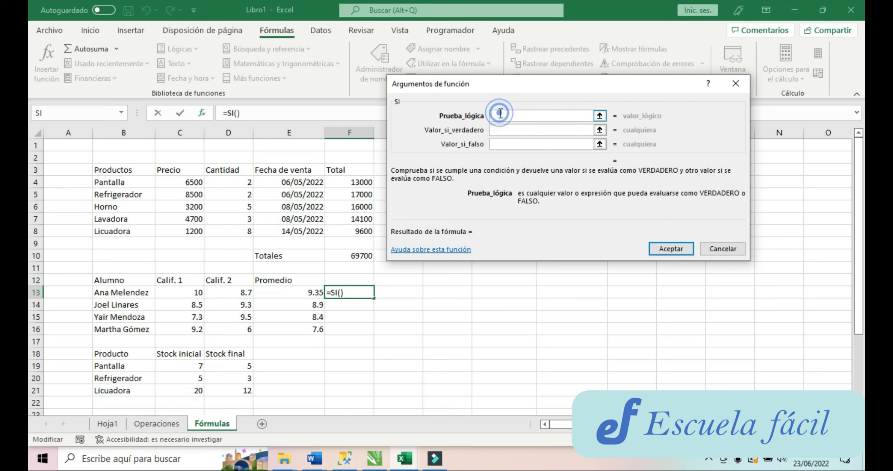
left_click(288, 293)
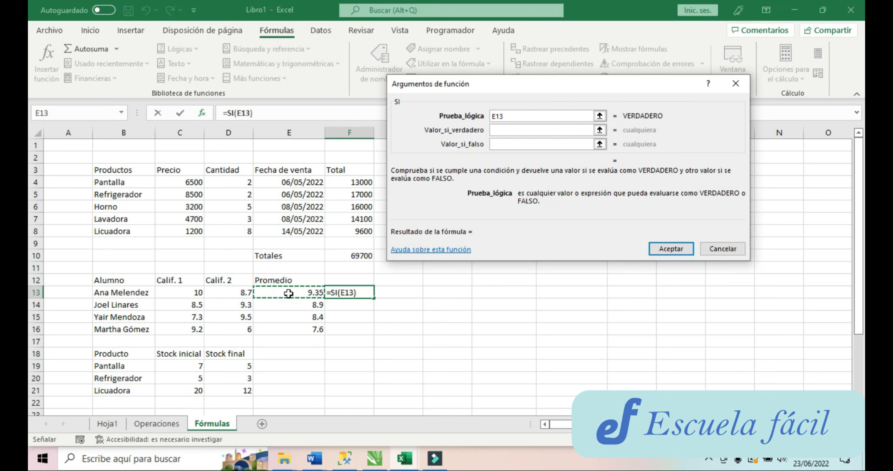
type(">9")
Complete the SI function with "Excelente" as the value if true and a quoted blank space " " as the value if false
left_click(528, 130)
type("\"\"")
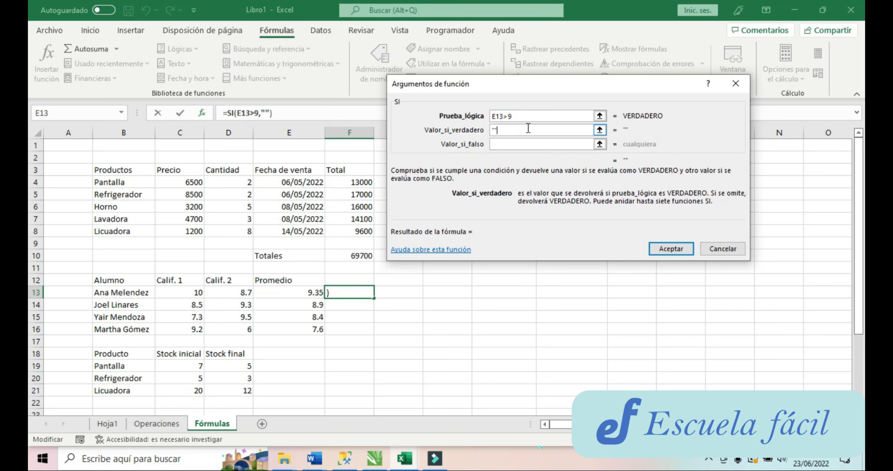
type("Excelente")
left_click(517, 144)
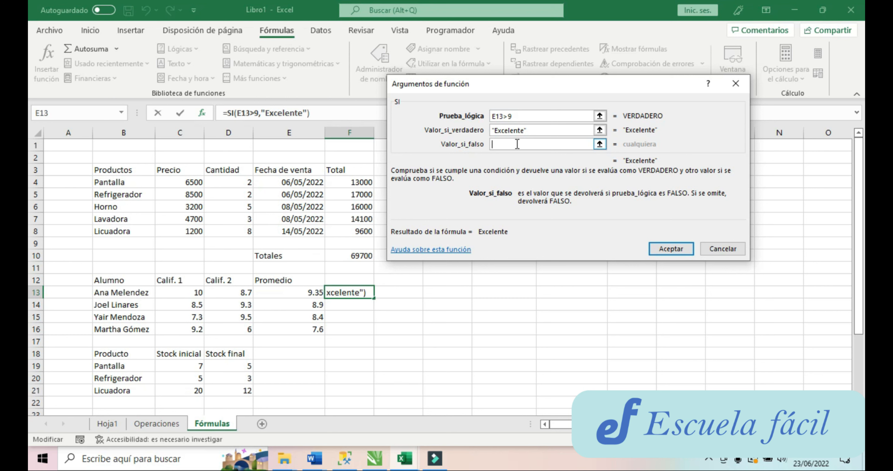
type("\"\"")
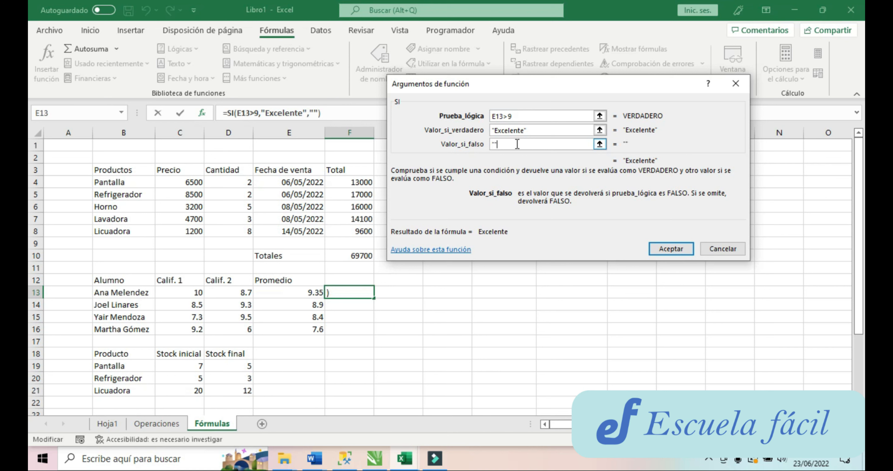
left_click(496, 145)
left_click(667, 251)
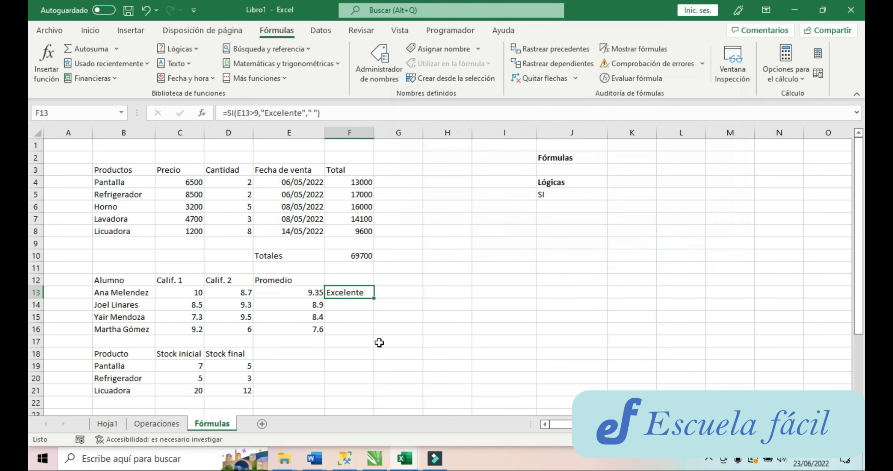
Fill the SI formula from F13 down to F16 and set the grade in cell C15 to 9.8
left_click_drag(374, 298, 371, 330)
left_click(180, 317)
type("9.8")
key("Return")
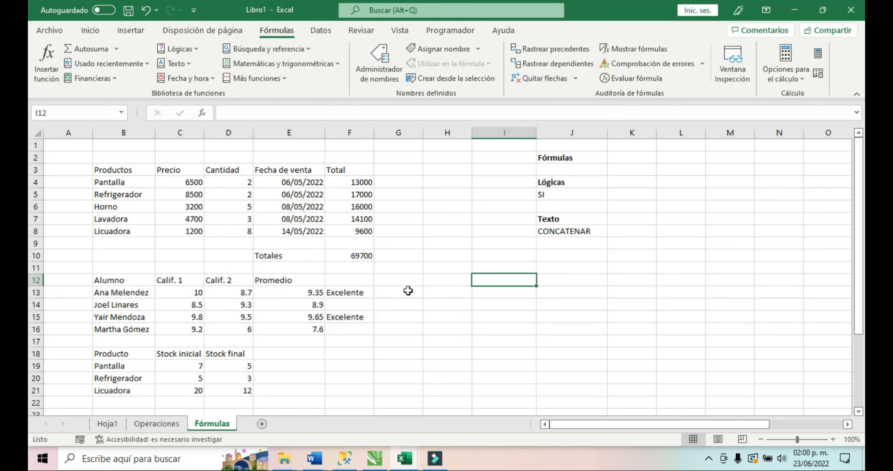